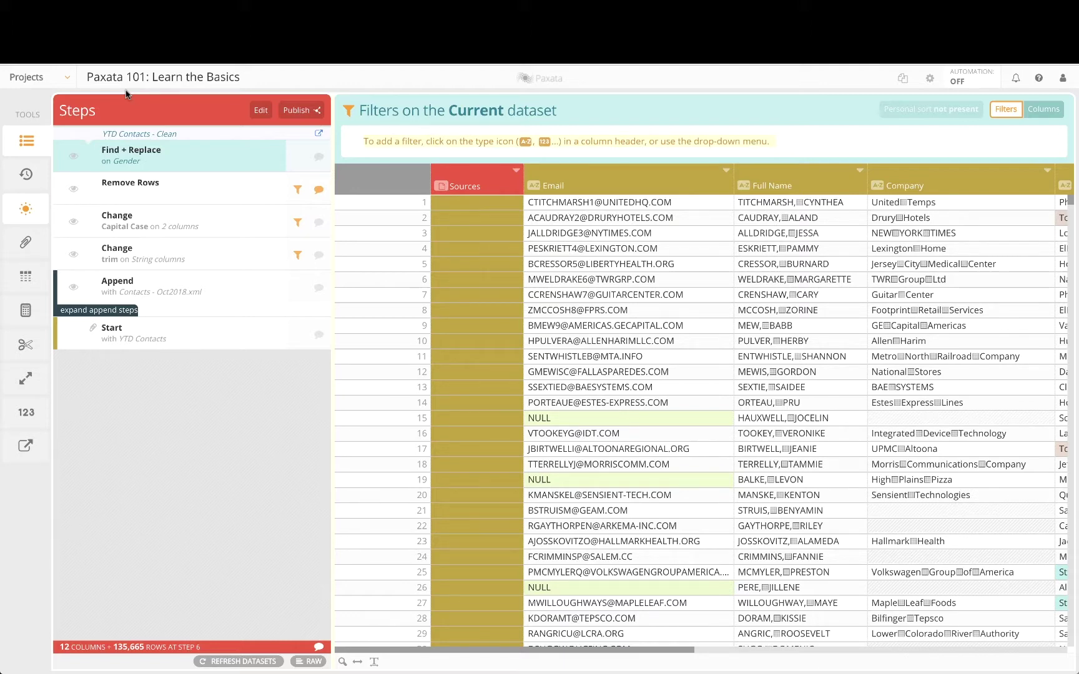
# - Start a Lookup step and begin importing a new dataset to look up against
pyautogui.moveTo(26, 240)
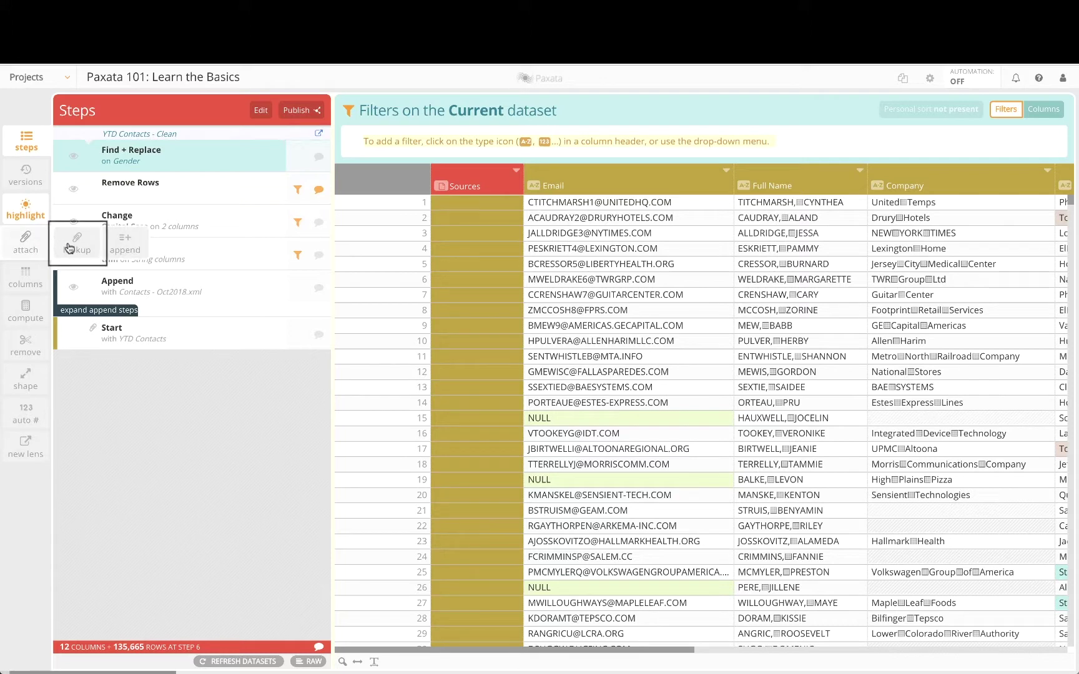
pyautogui.click(69, 248)
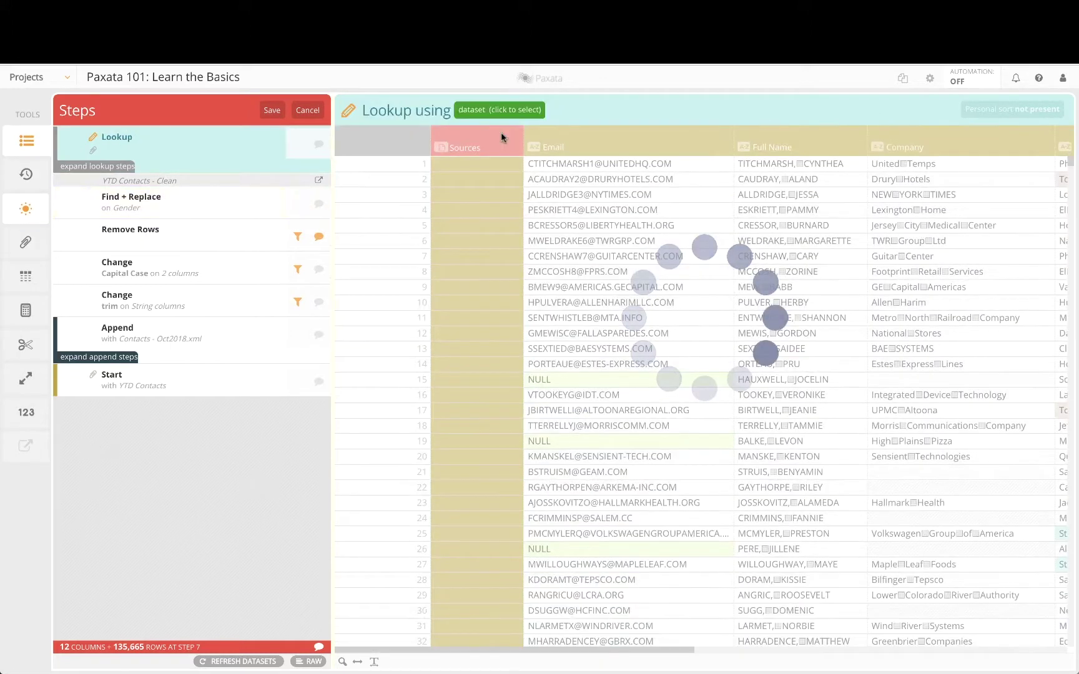
pyautogui.click(510, 113)
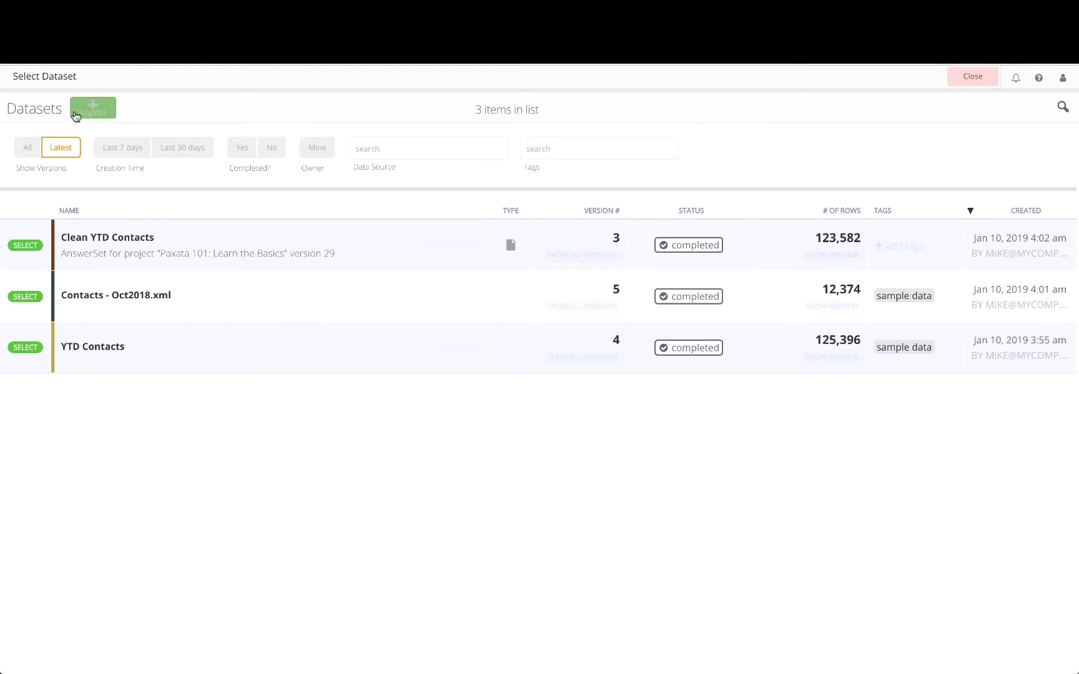
pyautogui.click(75, 114)
pyautogui.click(62, 138)
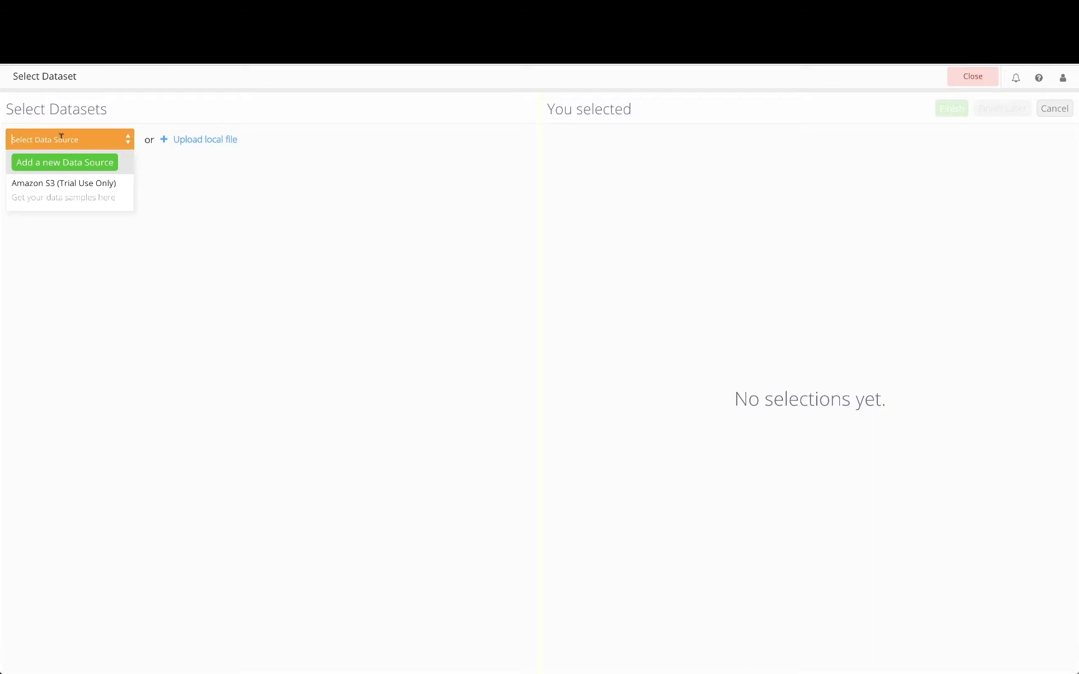
# - Import Third Party Company Listing.csv from the Amazon S3 Tutorials folder
pyautogui.click(52, 192)
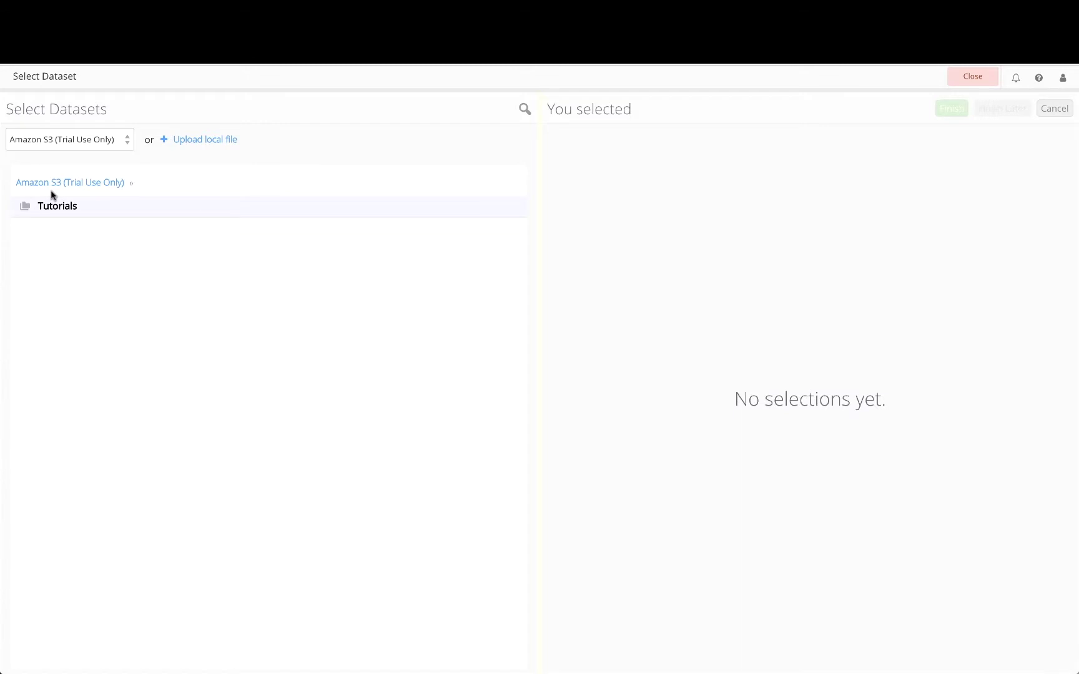
pyautogui.click(51, 207)
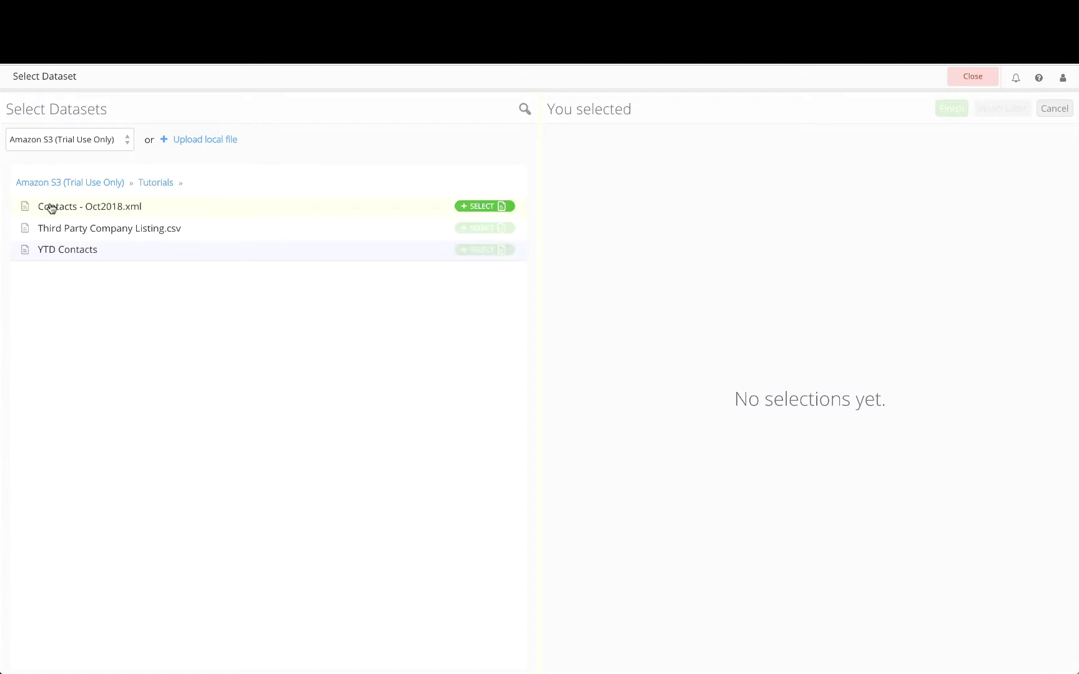
pyautogui.click(73, 229)
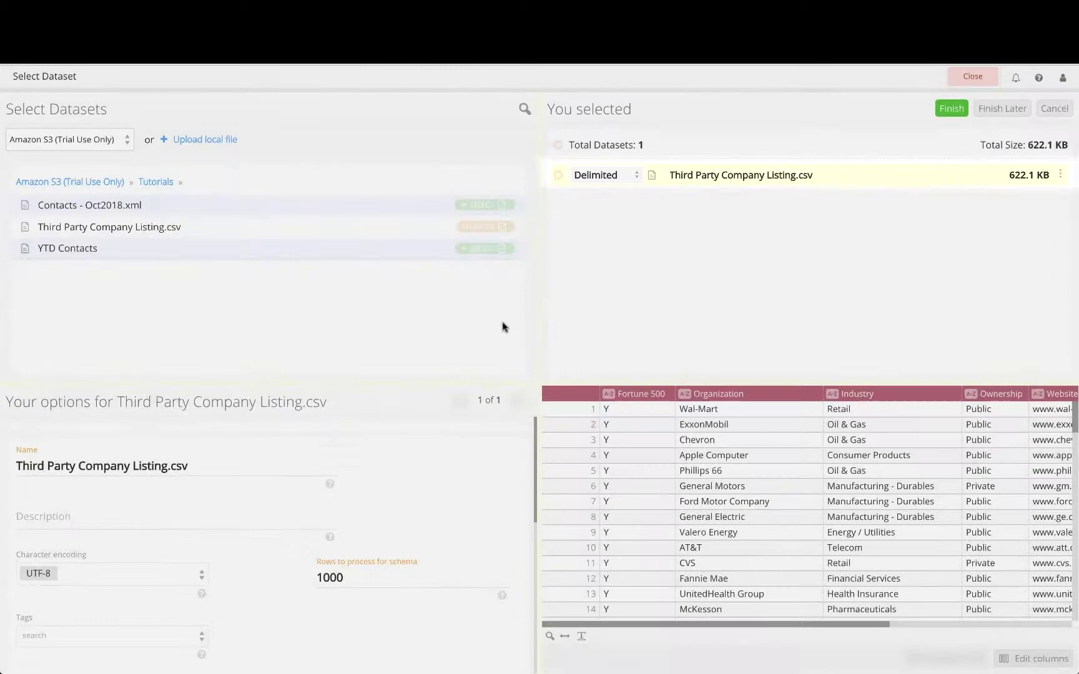
pyautogui.hscroll(2, 642, 497)
pyautogui.hscroll(5, 641, 498)
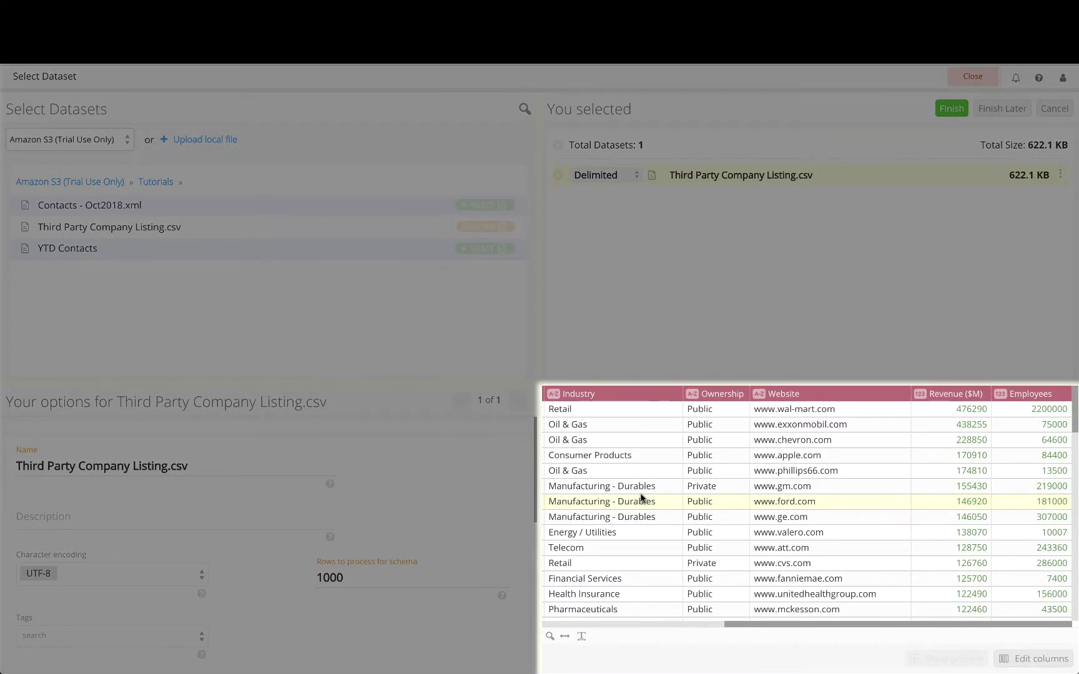
pyautogui.hscroll(-1, 641, 497)
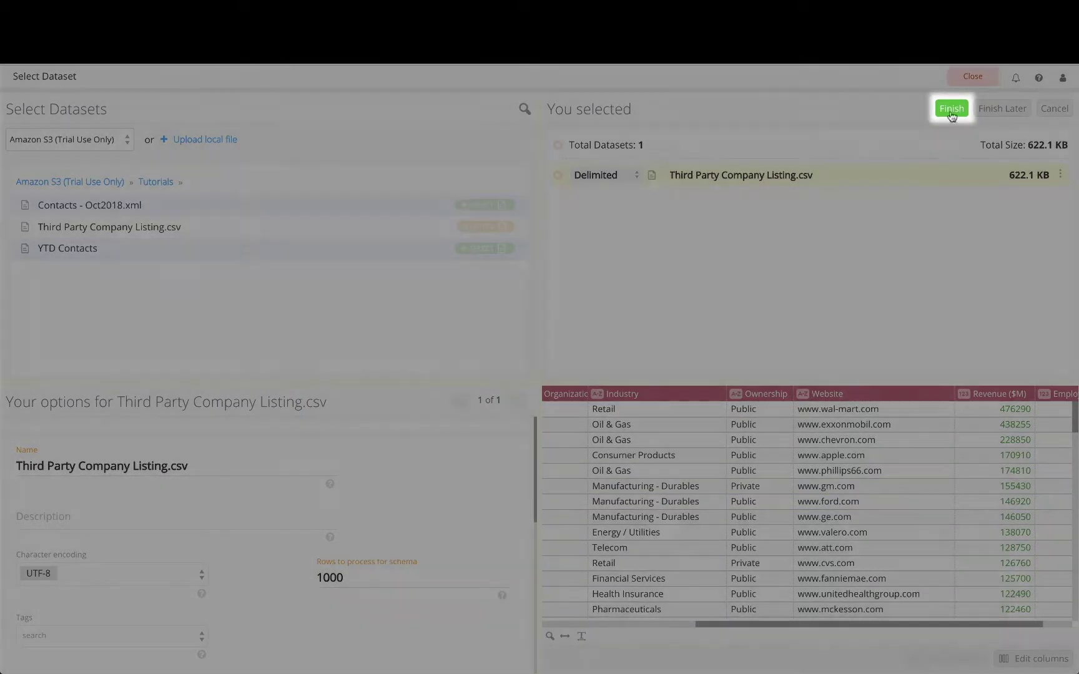
pyautogui.click(950, 112)
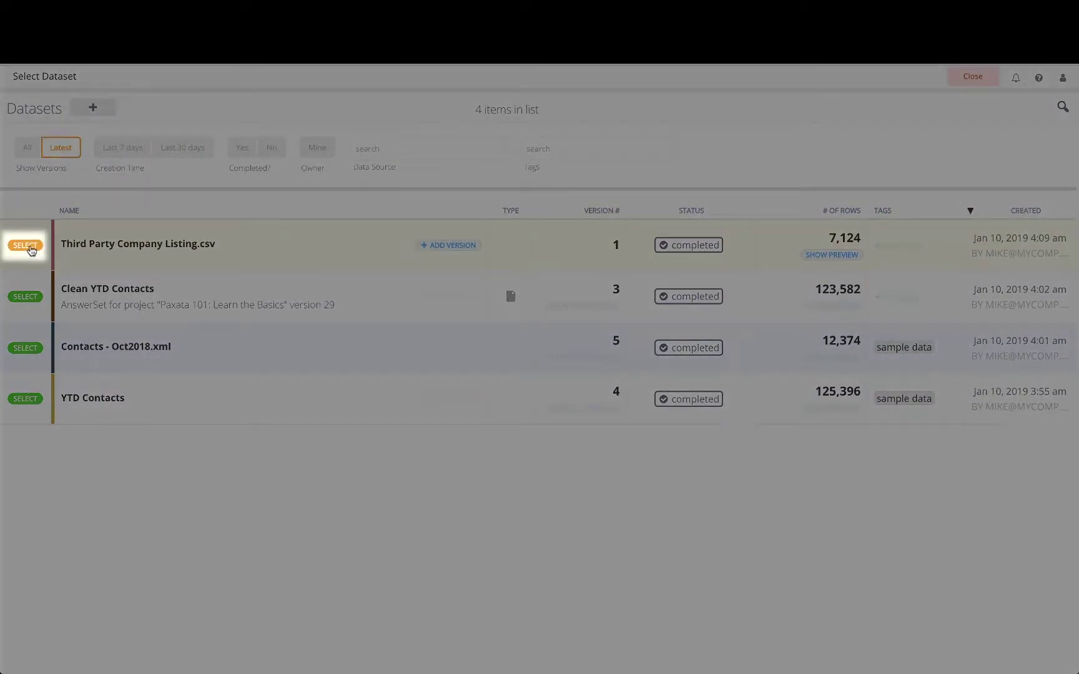
# - Look up Third Party Company Listing.csv, joining Company to Organization, and run join detection
pyautogui.click(30, 248)
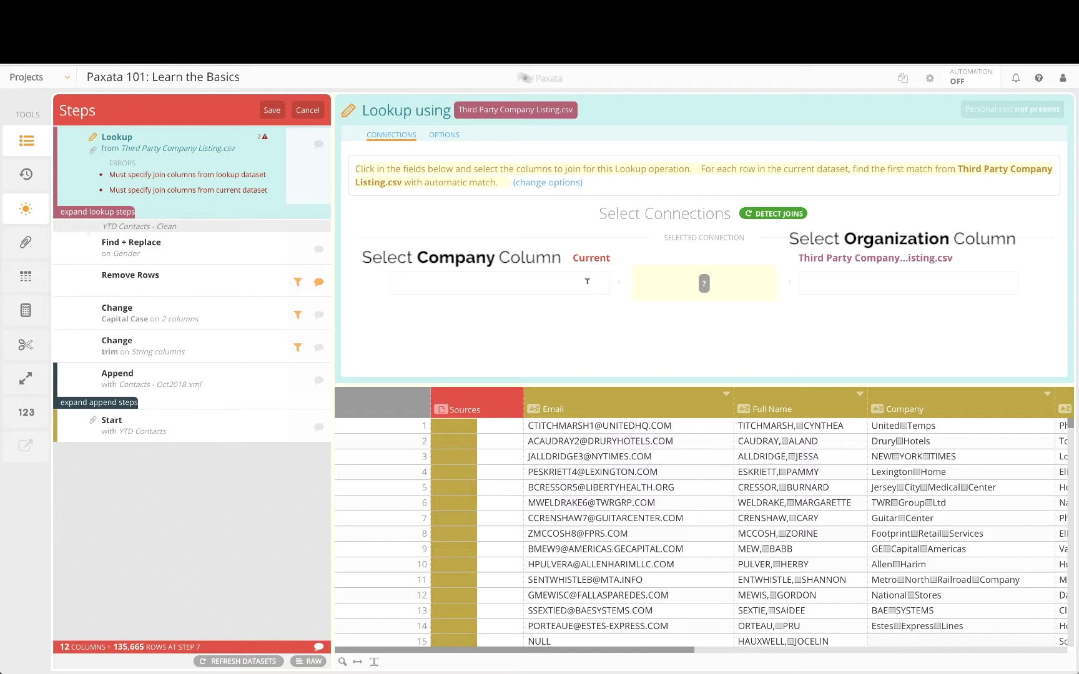
pyautogui.click(586, 281)
pyautogui.click(522, 343)
pyautogui.click(841, 282)
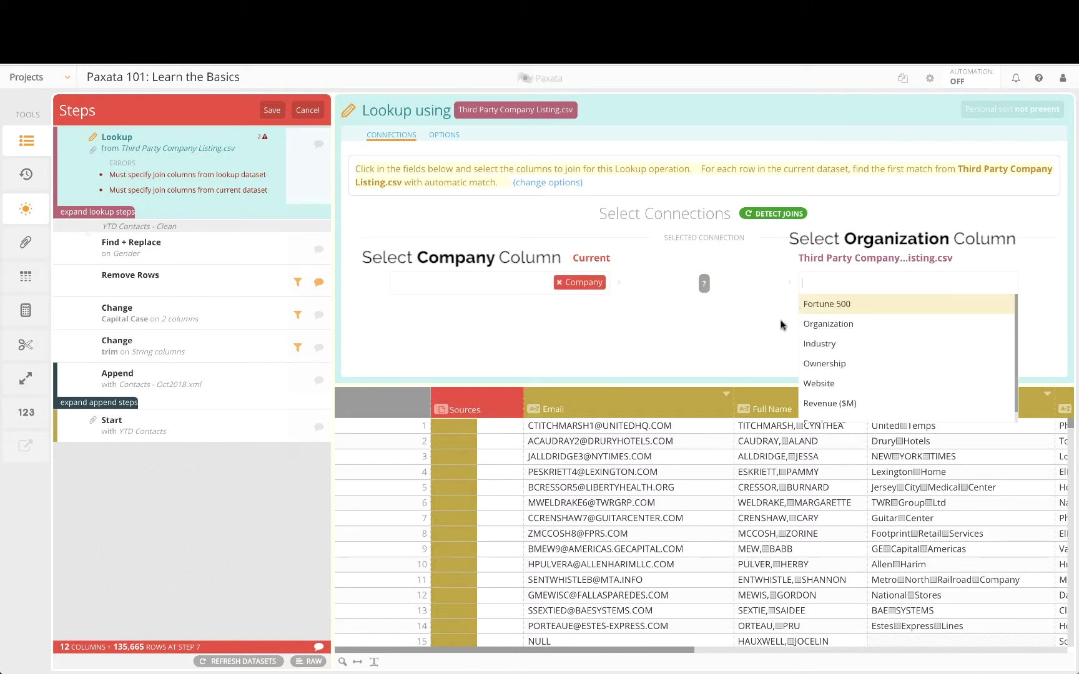
pyautogui.click(836, 324)
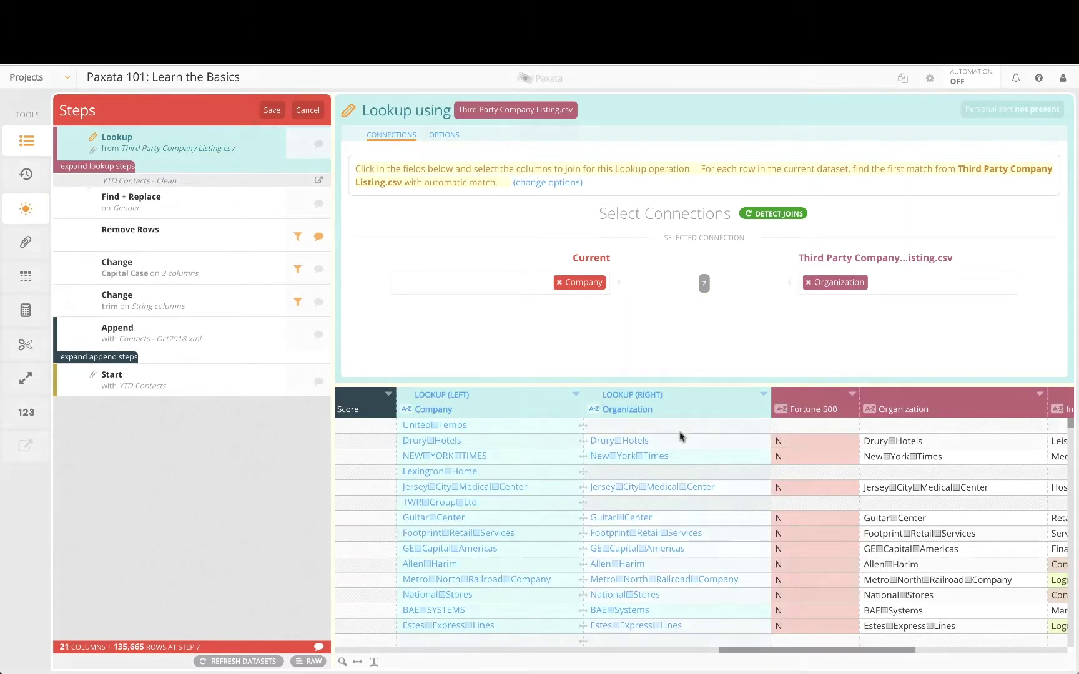
pyautogui.hscroll(-3, 674, 459)
pyautogui.click(754, 219)
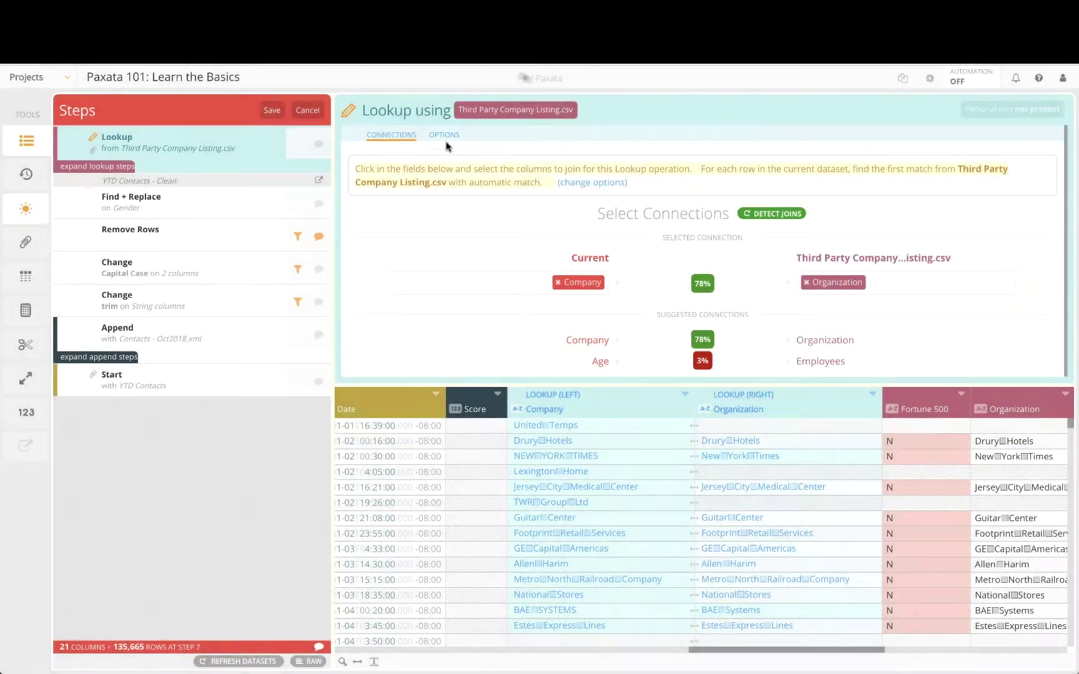
# - Compare Custom and Automatic IntelliFusion matching, keep Automatic, and keep only matched rows
pyautogui.click(439, 137)
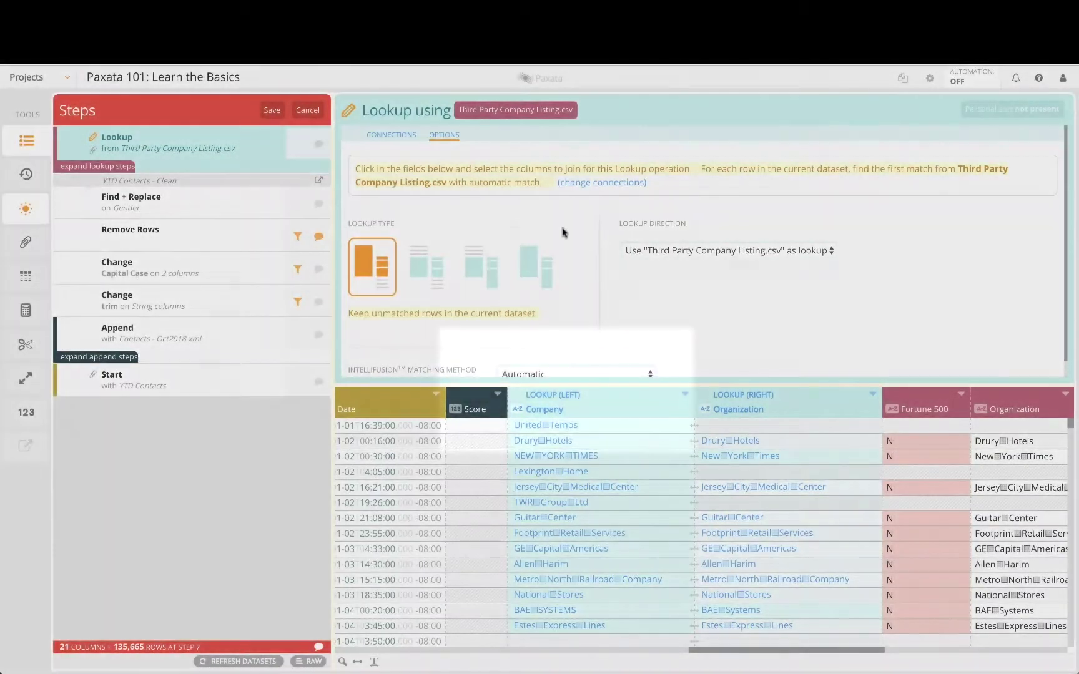
pyautogui.click(625, 251)
pyautogui.click(625, 251)
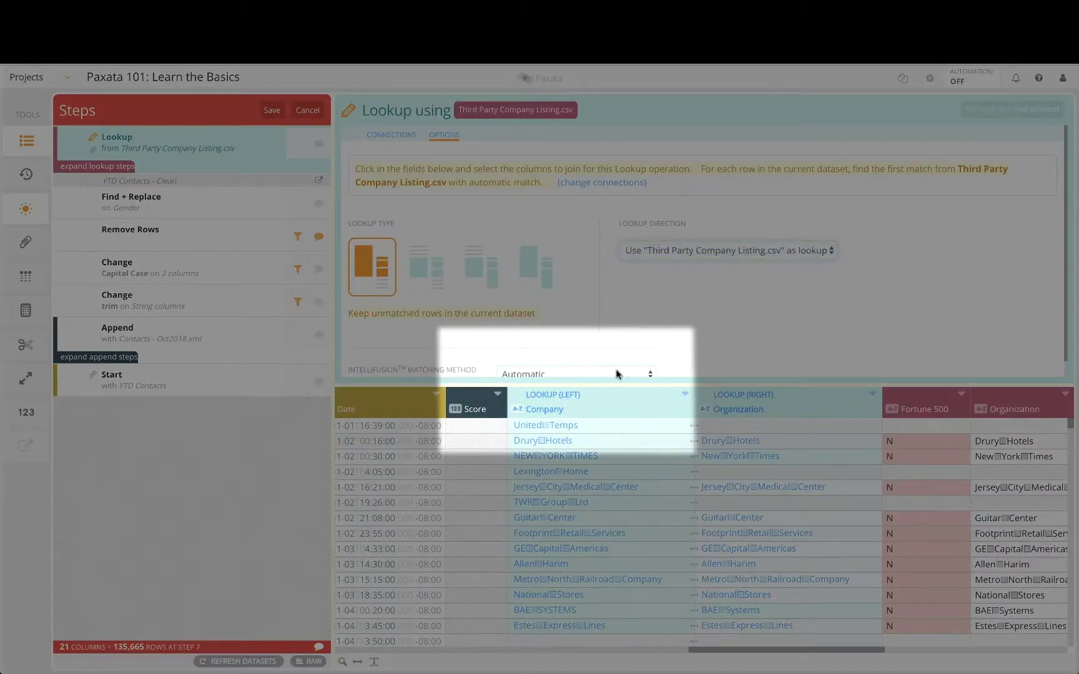
pyautogui.scroll(-1, 686, 337)
pyautogui.click(650, 363)
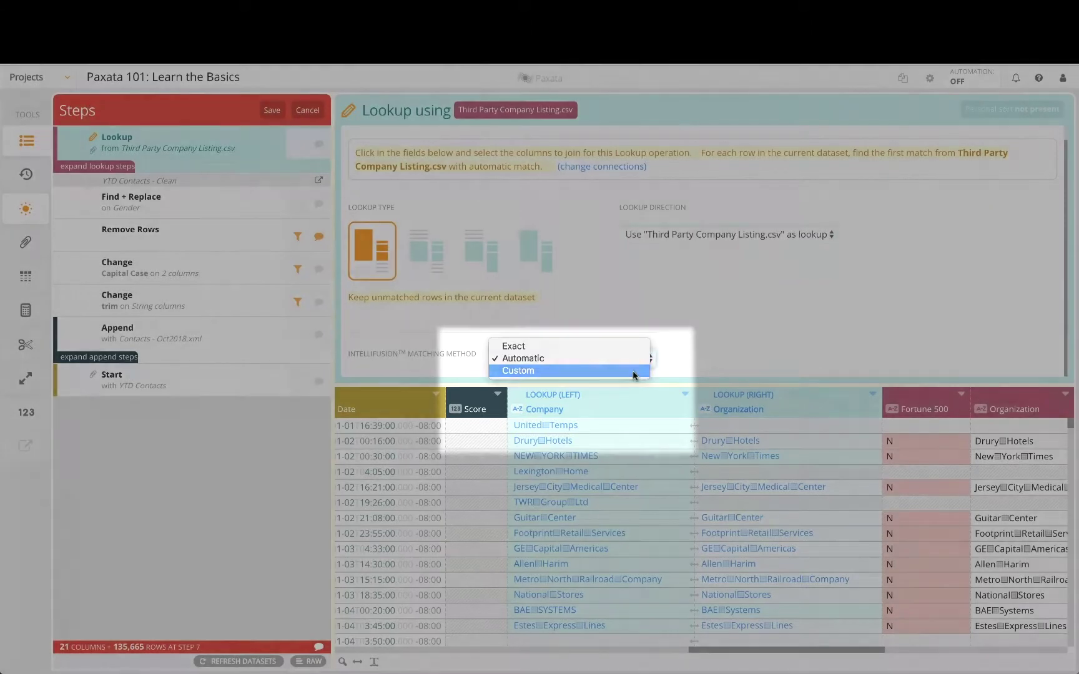
pyautogui.click(637, 371)
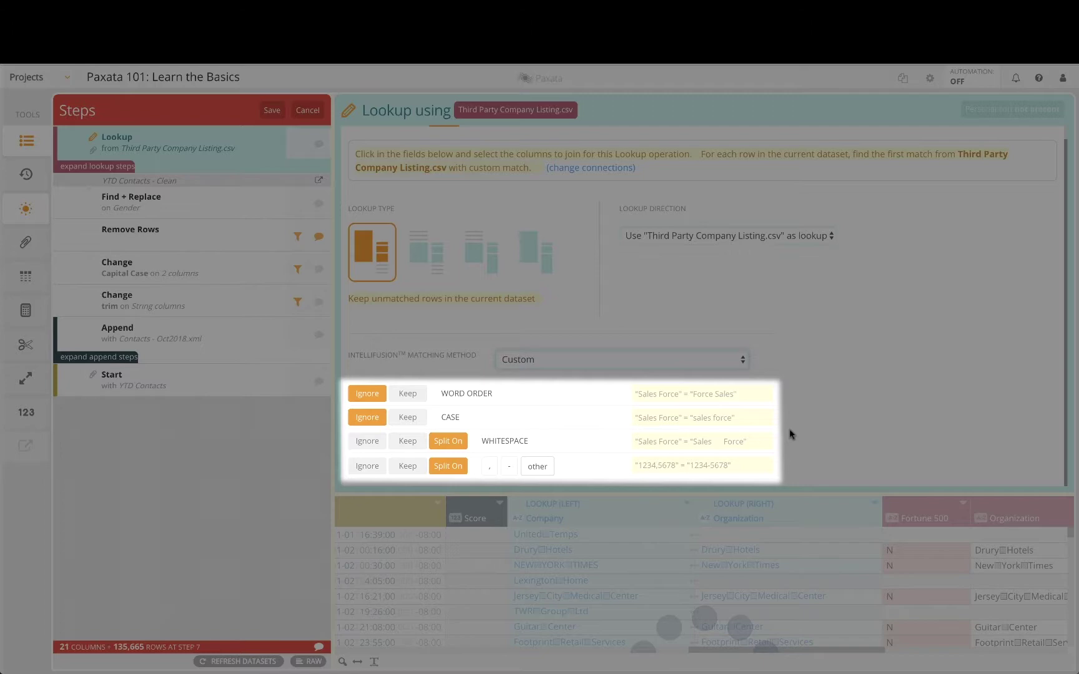
pyautogui.click(686, 355)
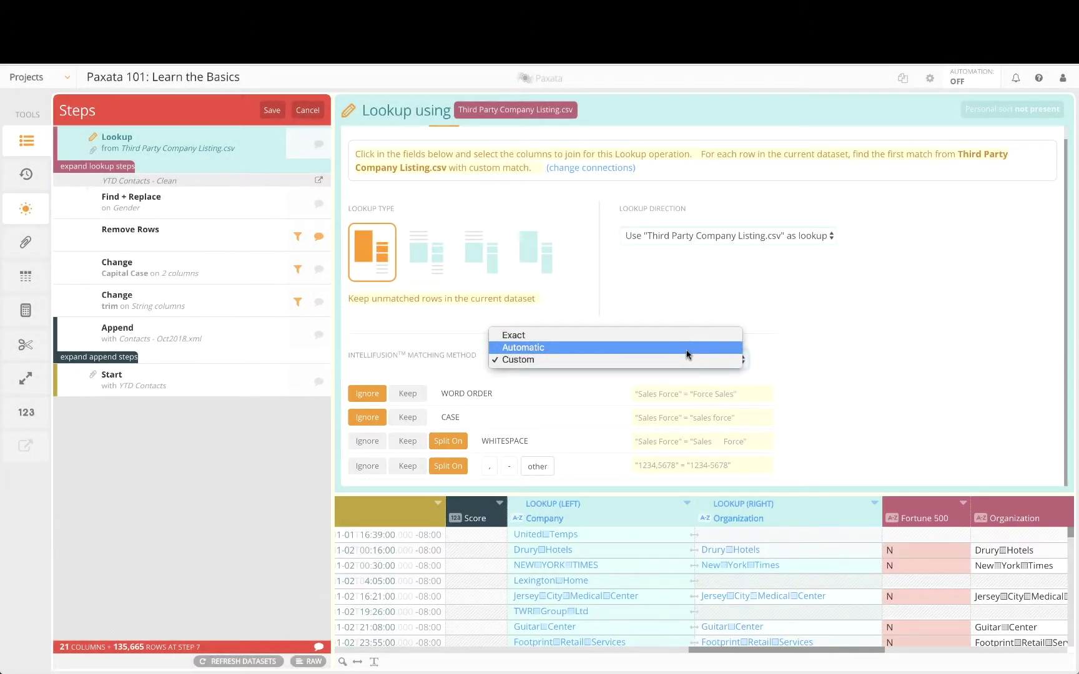
pyautogui.click(686, 353)
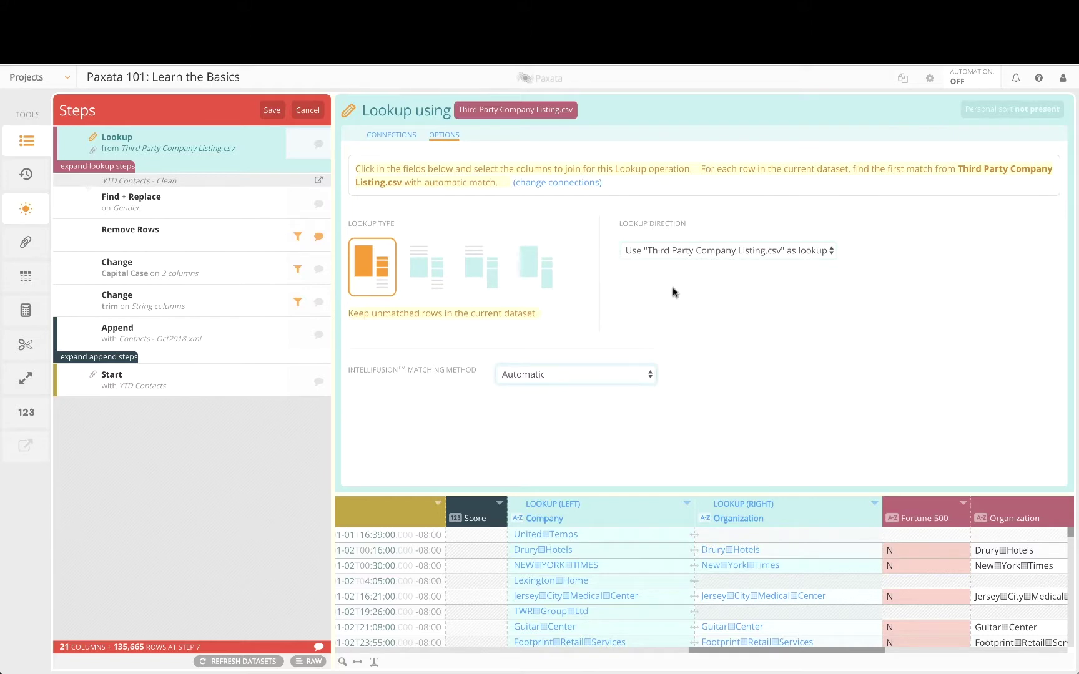
pyautogui.click(535, 268)
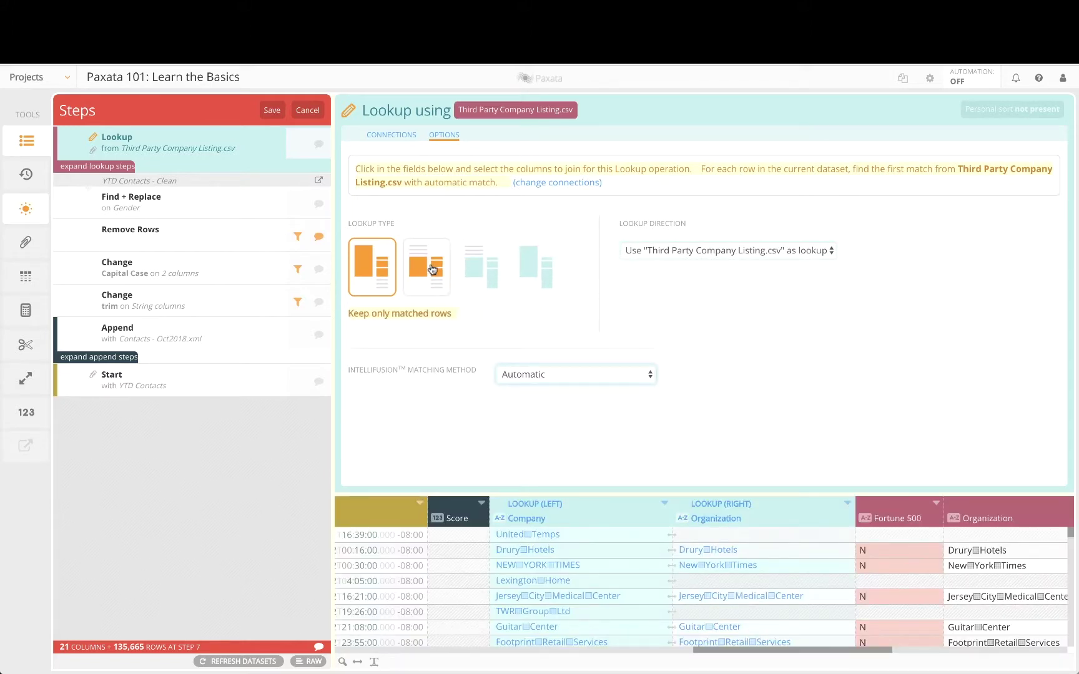
# - Switch to a left lookup, check the imported listing step, and save the Lookup
pyautogui.click(386, 262)
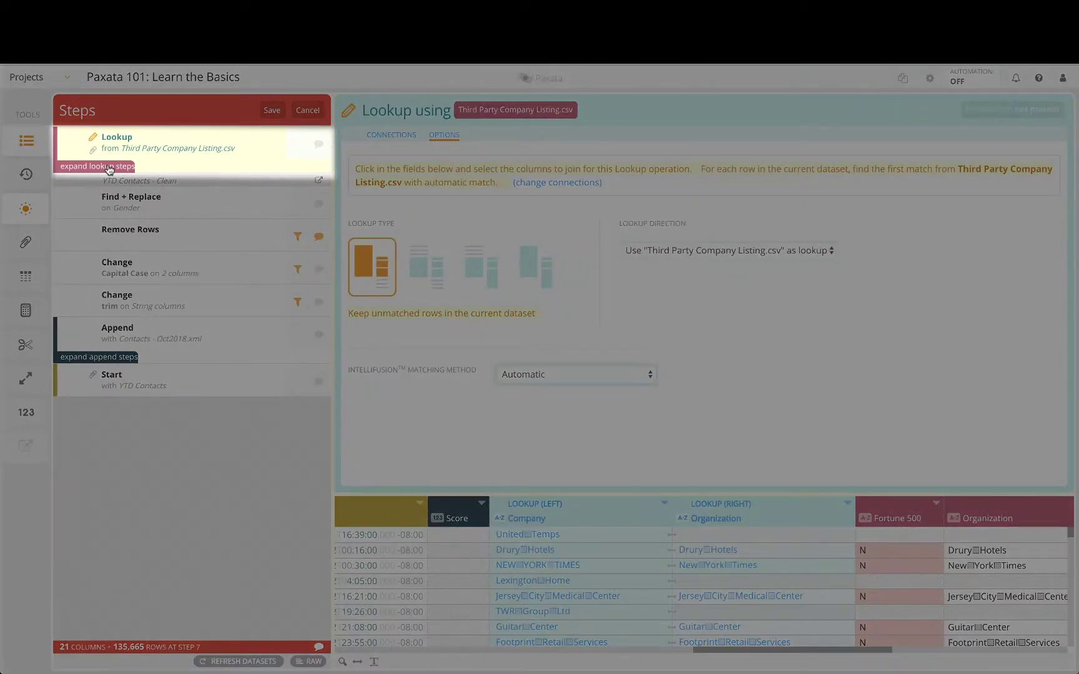
pyautogui.click(109, 167)
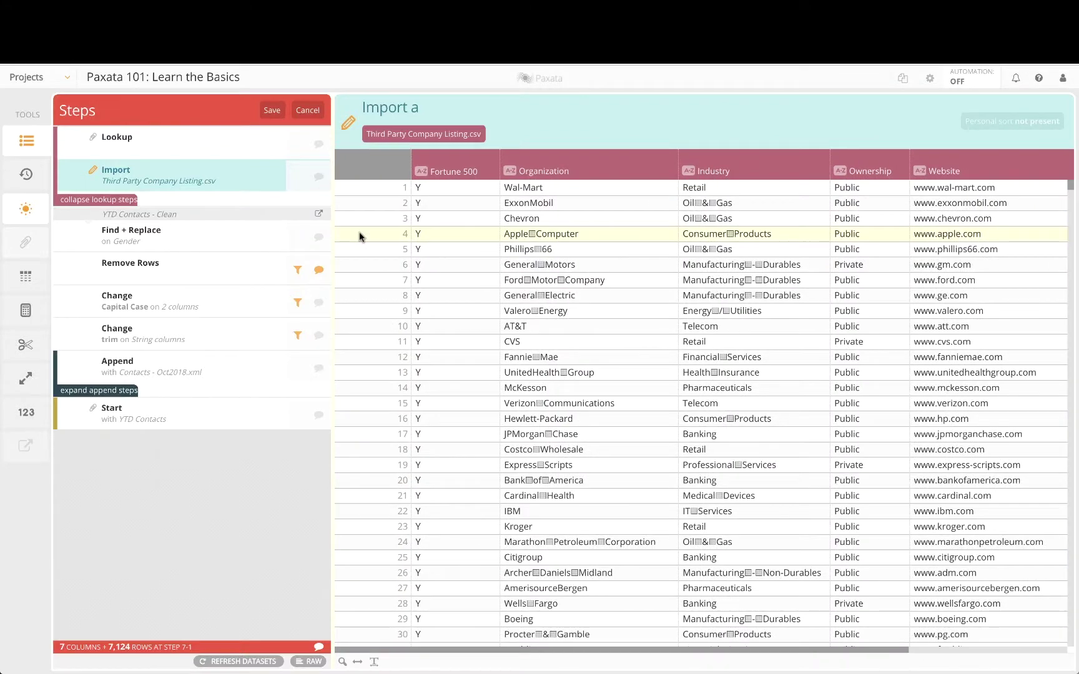
pyautogui.click(232, 150)
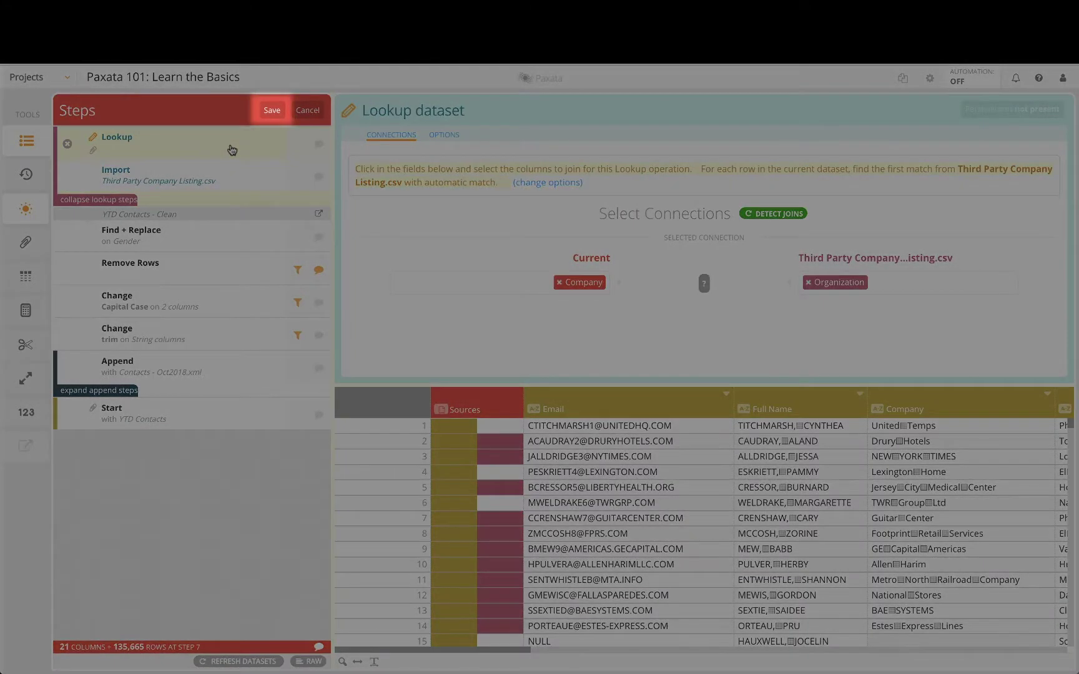
pyautogui.click(271, 110)
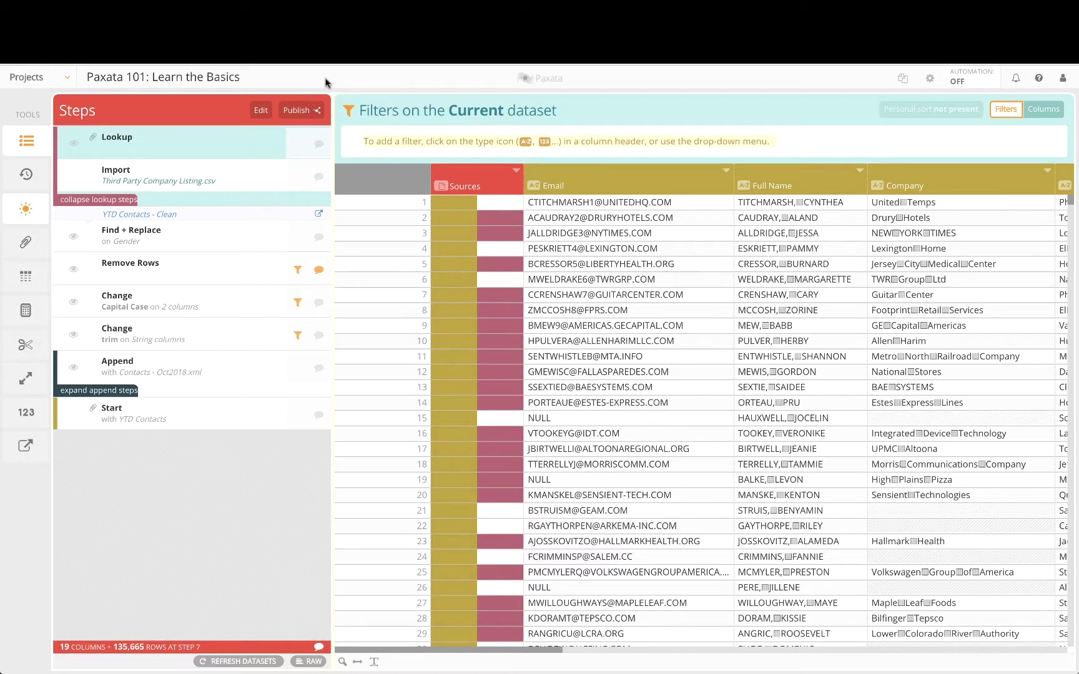
# - Filter Sources to YTD Contacts and unmatched Contacts - Oct2018.xml rows, then clear and close the filter
pyautogui.click(488, 205)
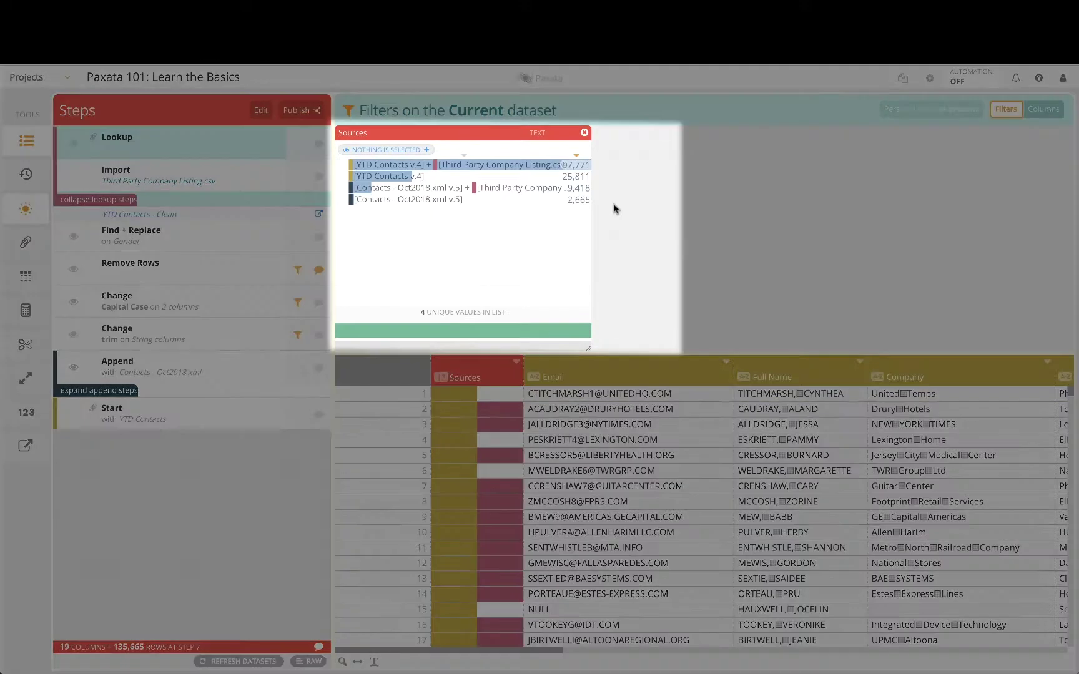
pyautogui.moveTo(588, 348); pyautogui.dragTo(668, 351)
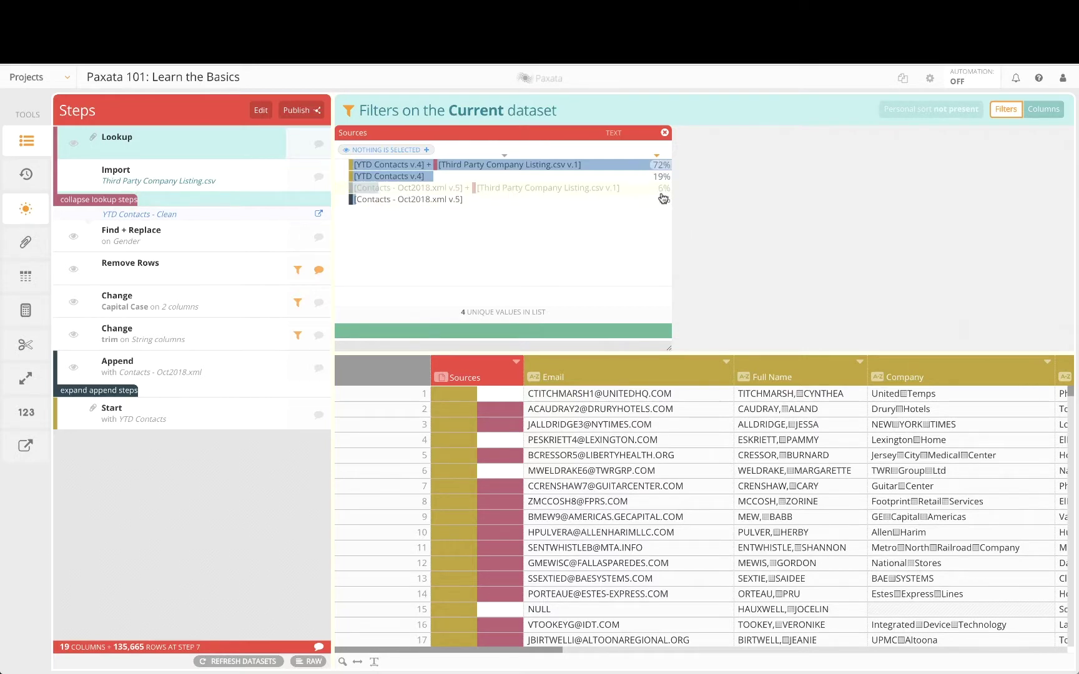
pyautogui.click(403, 176)
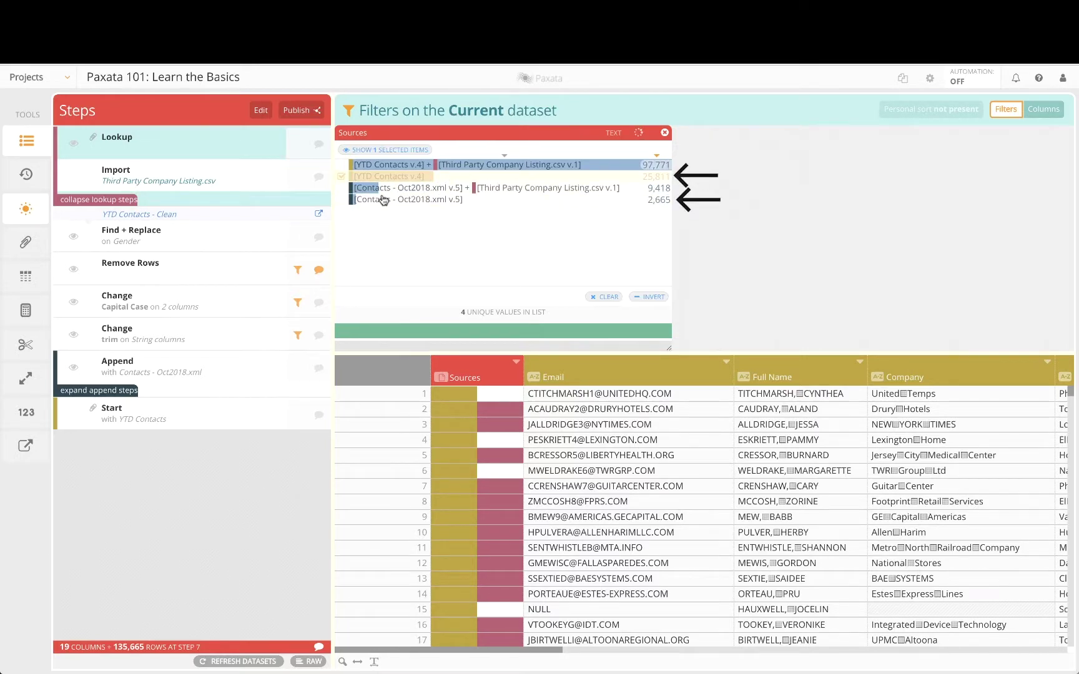
pyautogui.click(384, 200)
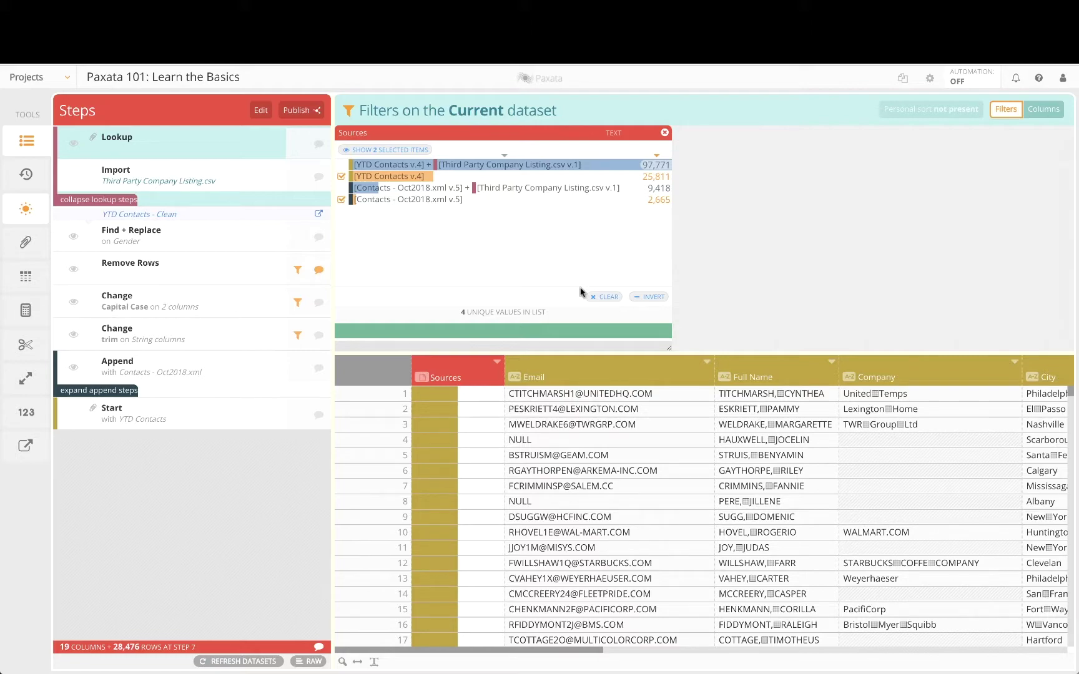
pyautogui.hscroll(10, 579, 474)
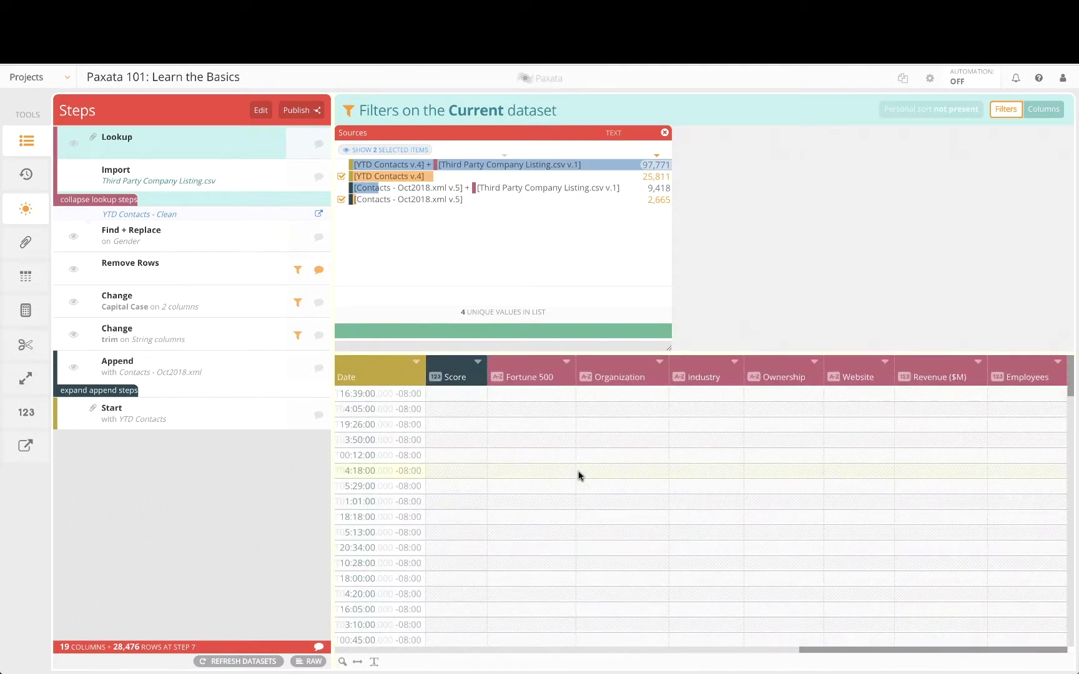
pyautogui.hscroll(-10, 579, 475)
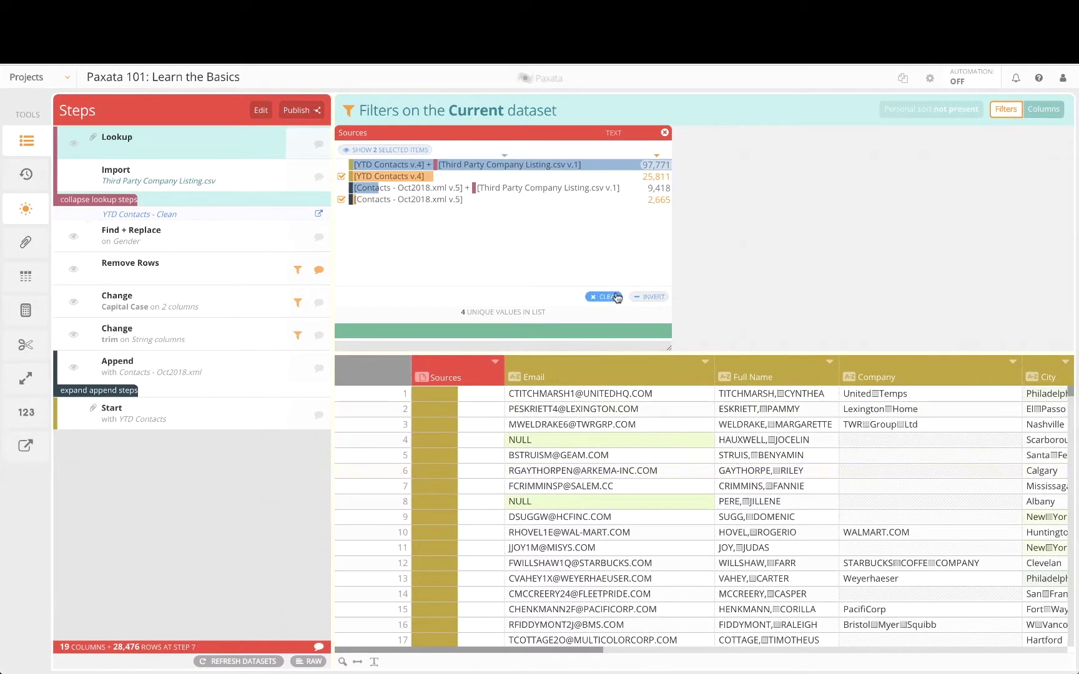
pyautogui.click(609, 299)
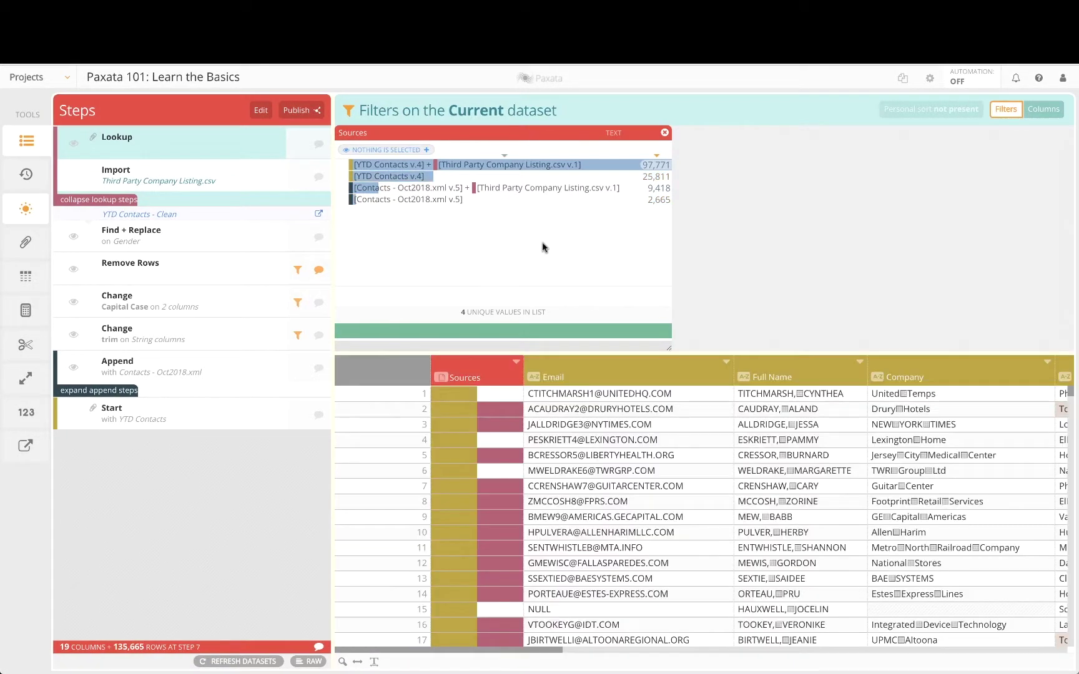
pyautogui.click(665, 134)
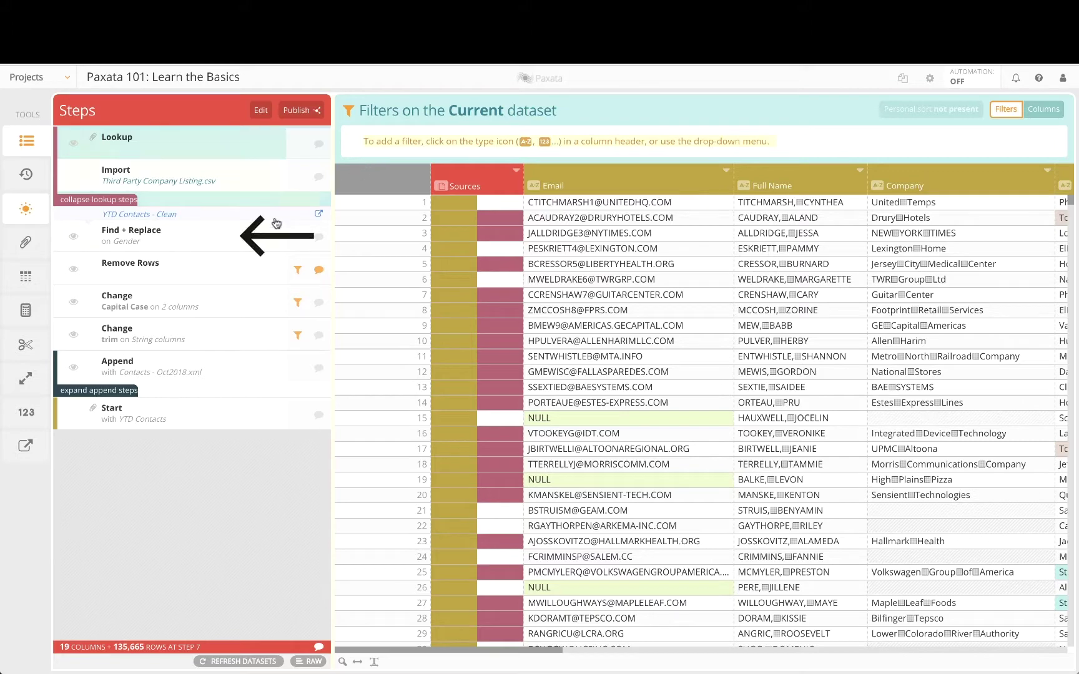
# - From the Find + Replace step, split Email at '@', naming the first column Email ID
pyautogui.click(205, 238)
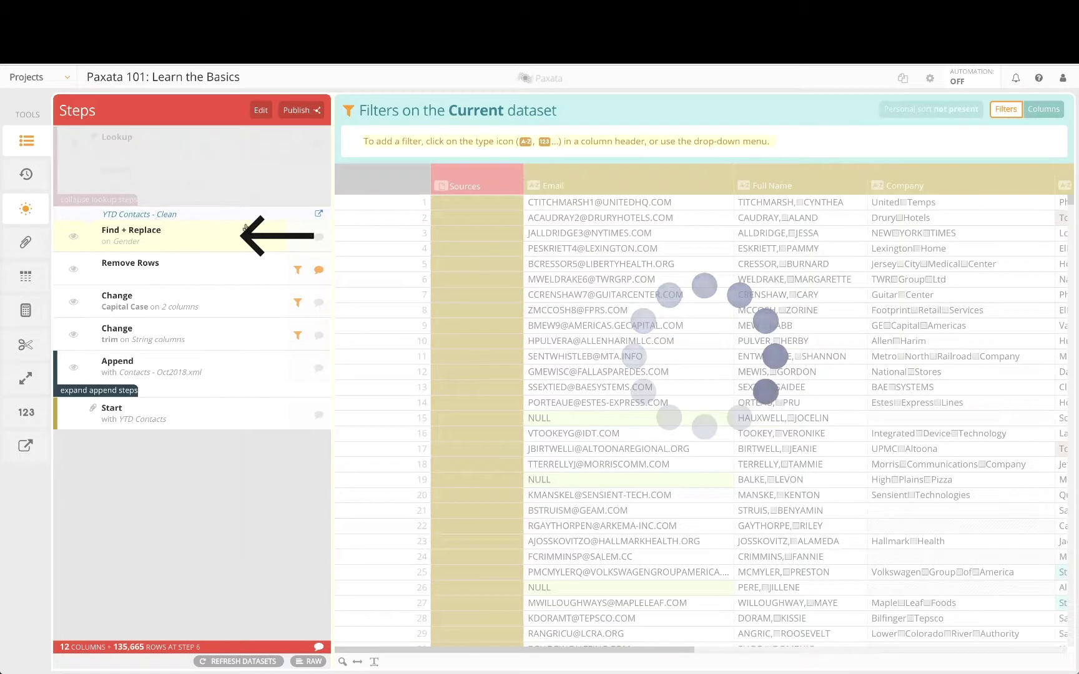
pyautogui.click(726, 170)
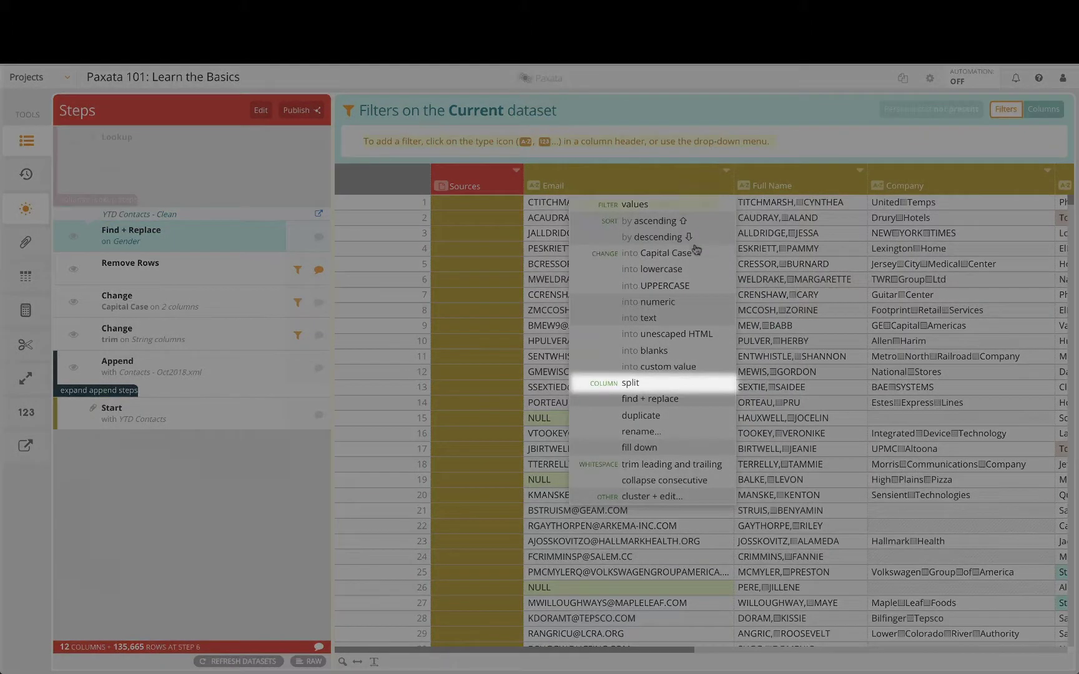
pyautogui.click(627, 380)
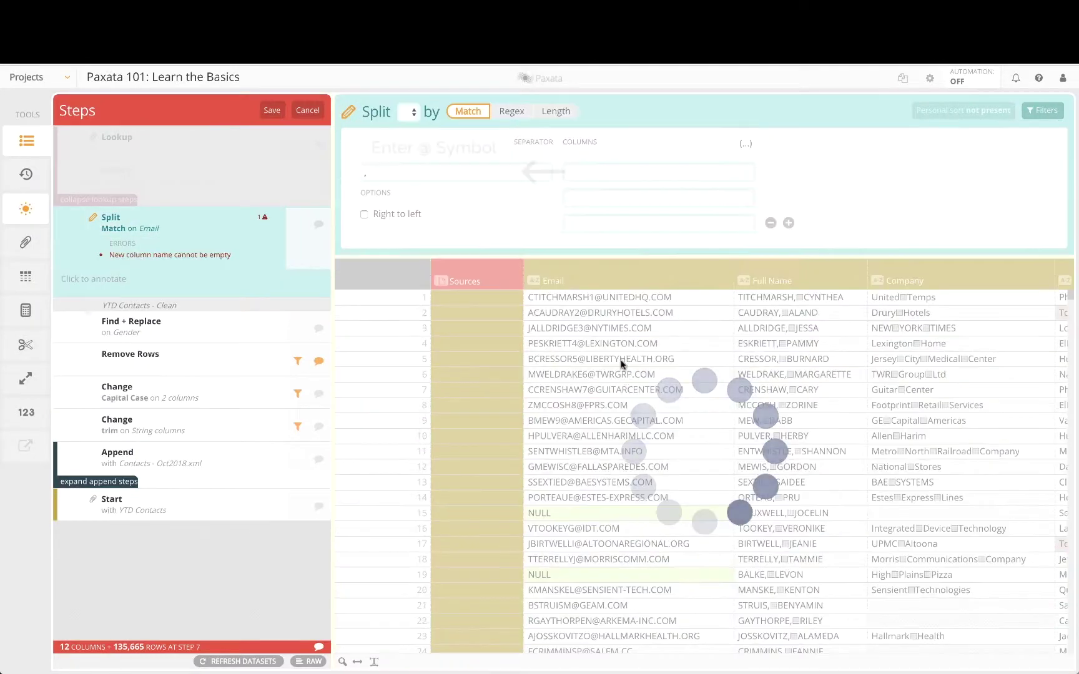
pyautogui.click(425, 171)
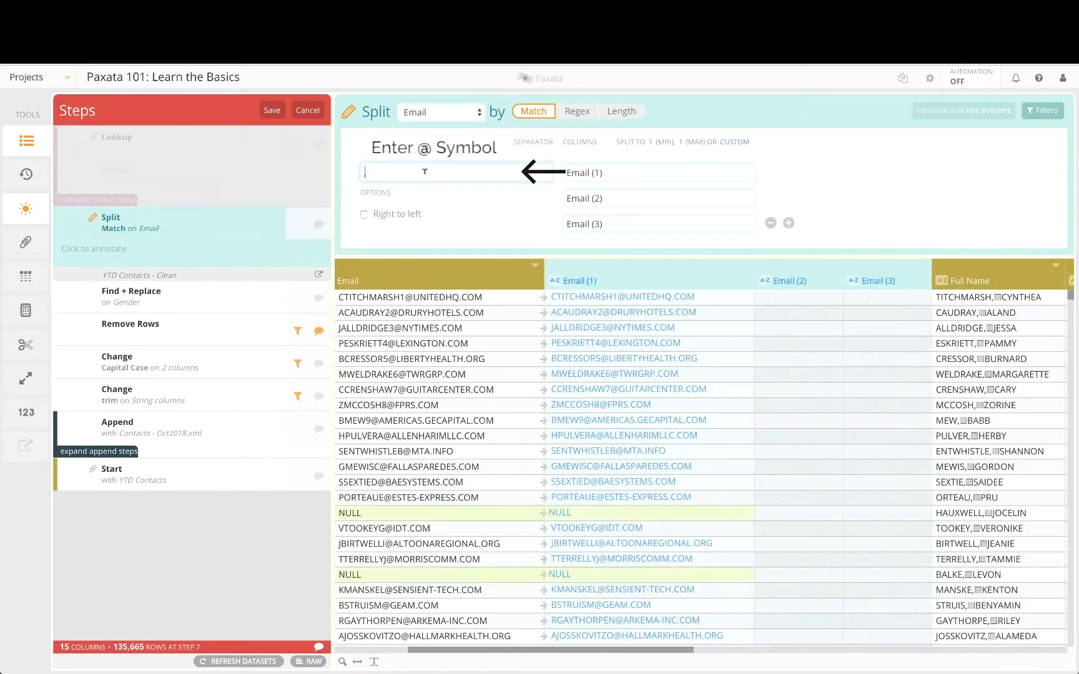
pyautogui.write('@')
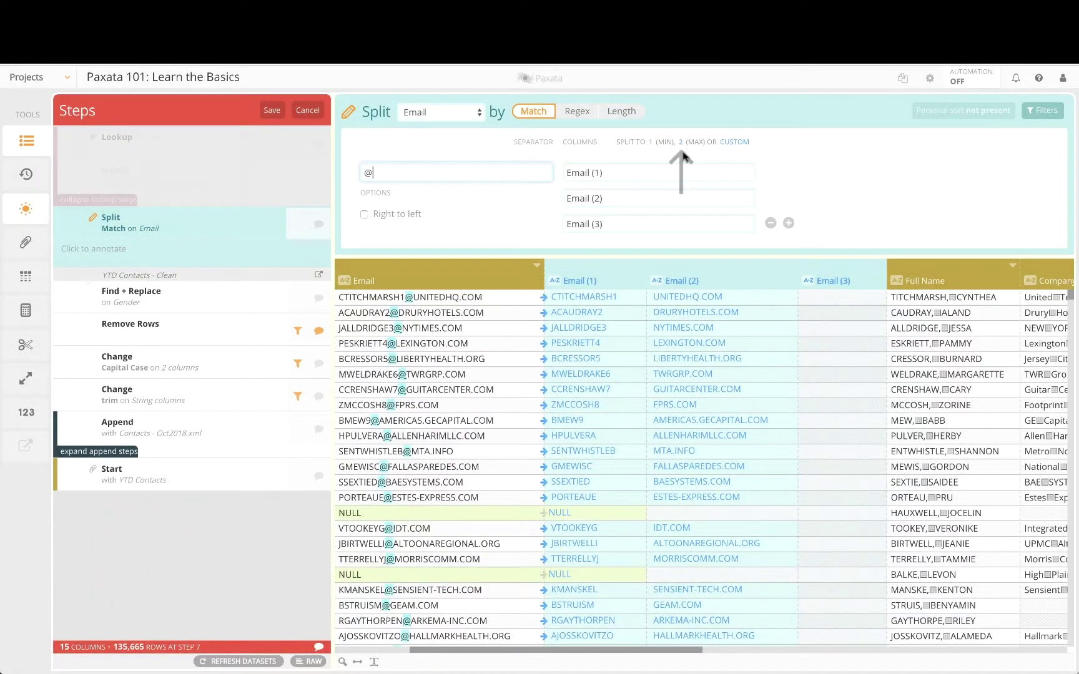
pyautogui.hotkey('shift', 'Left')
pyautogui.hotkey('shift', 'Left')
pyautogui.hotkey('shift', 'Left')
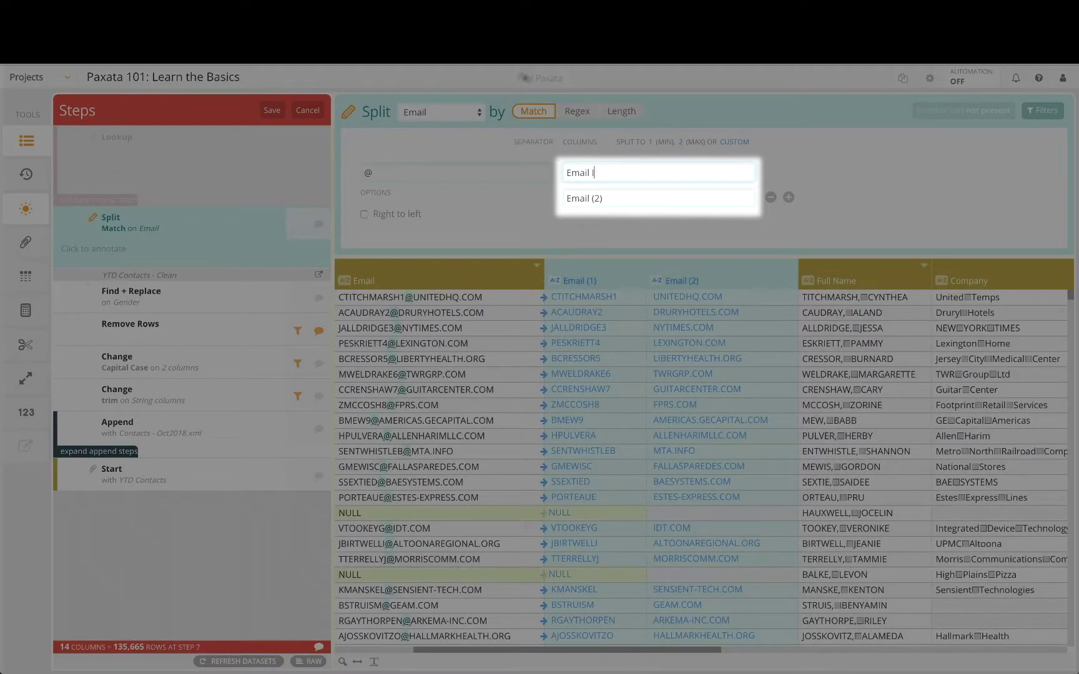
pyautogui.press('Tab')
pyautogui.press('End')
pyautogui.hotkey('shift', 'Left')
pyautogui.hotkey('shift', 'Left')
pyautogui.hotkey('shift', 'Left')
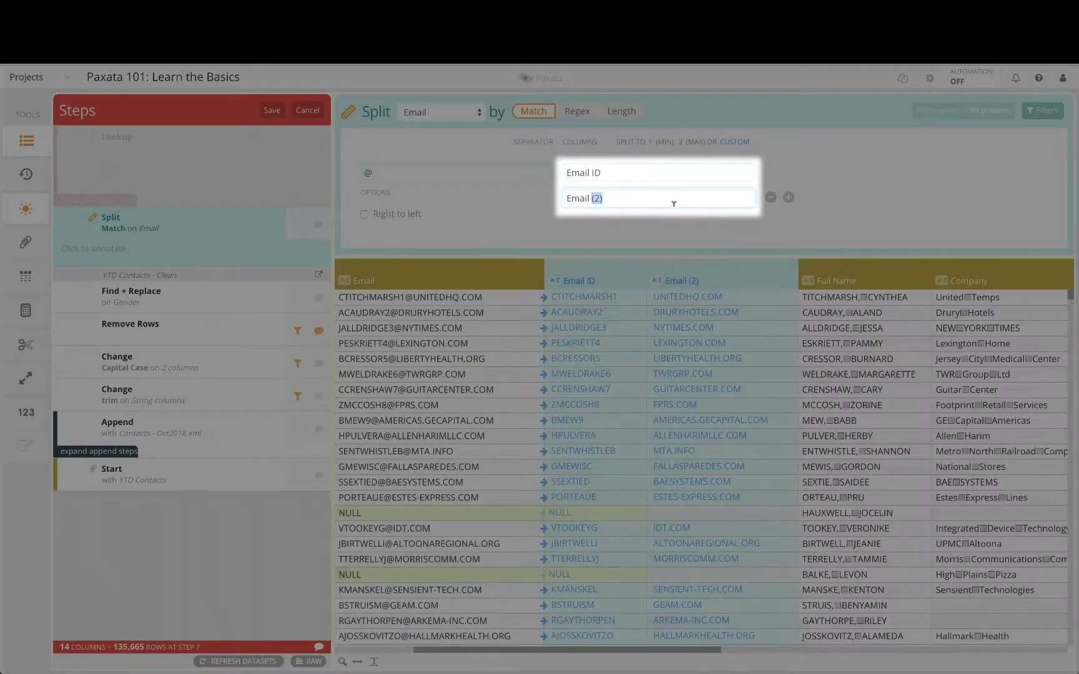
# - Name the second column Email Domain and save the Email split
pyautogui.write('Domain')
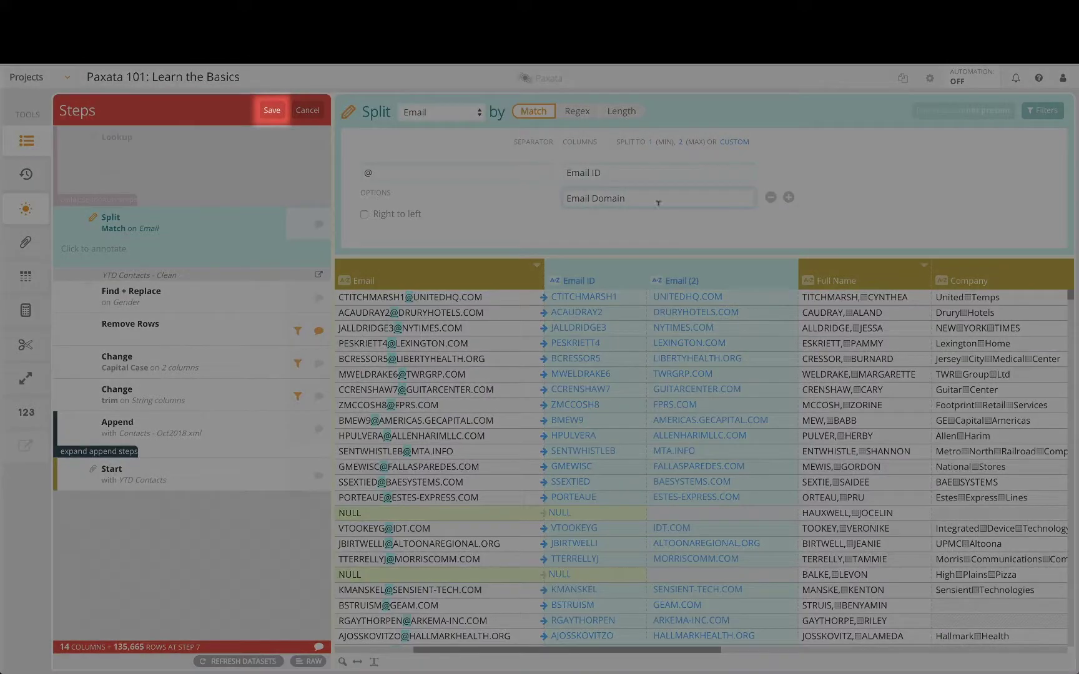
pyautogui.click(271, 110)
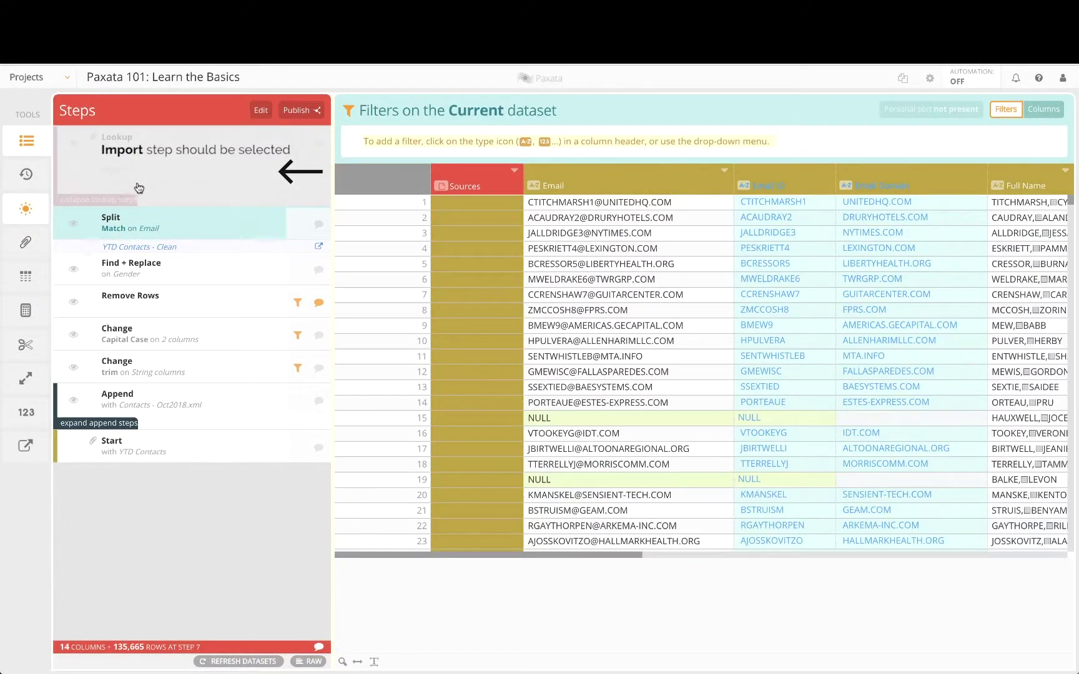
pyautogui.click(116, 180)
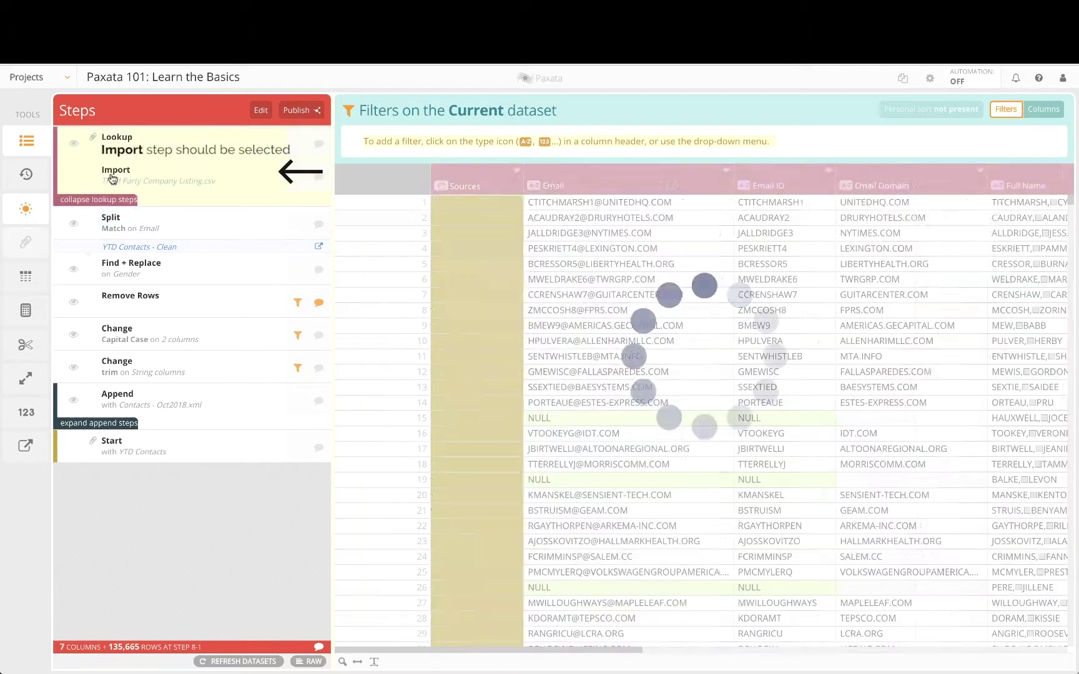
# - Split the listing's Website column at '.' into two columns, Website Subdomain and Website Domain
pyautogui.click(991, 170)
pyautogui.click(896, 383)
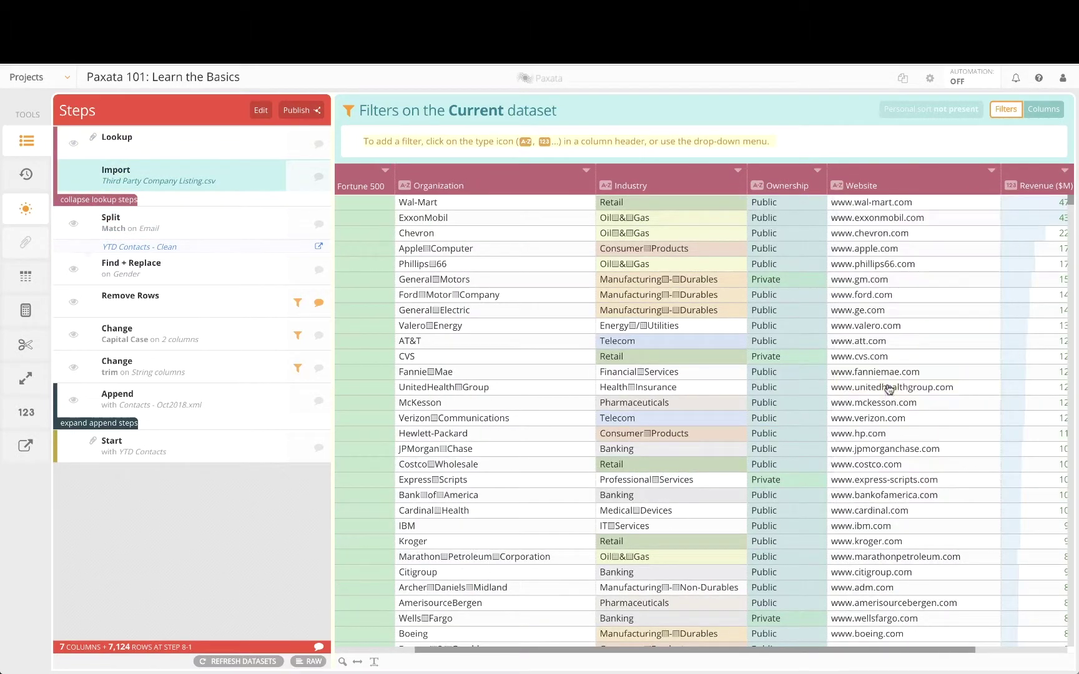
pyautogui.press('BackSpace')
pyautogui.write('.')
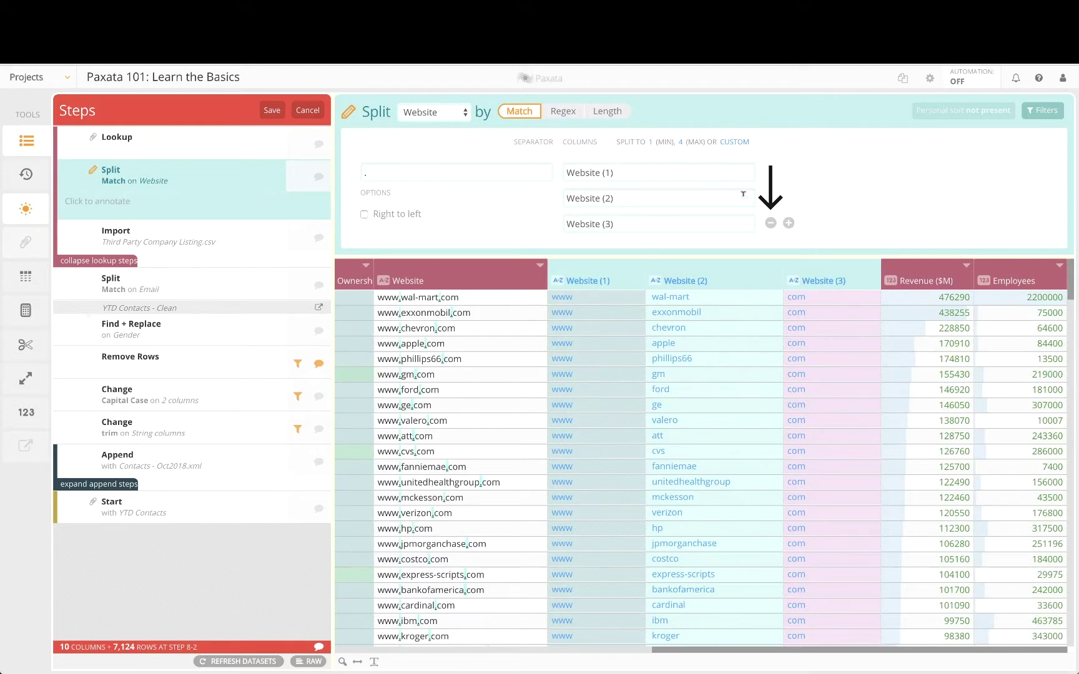
pyautogui.click(632, 167)
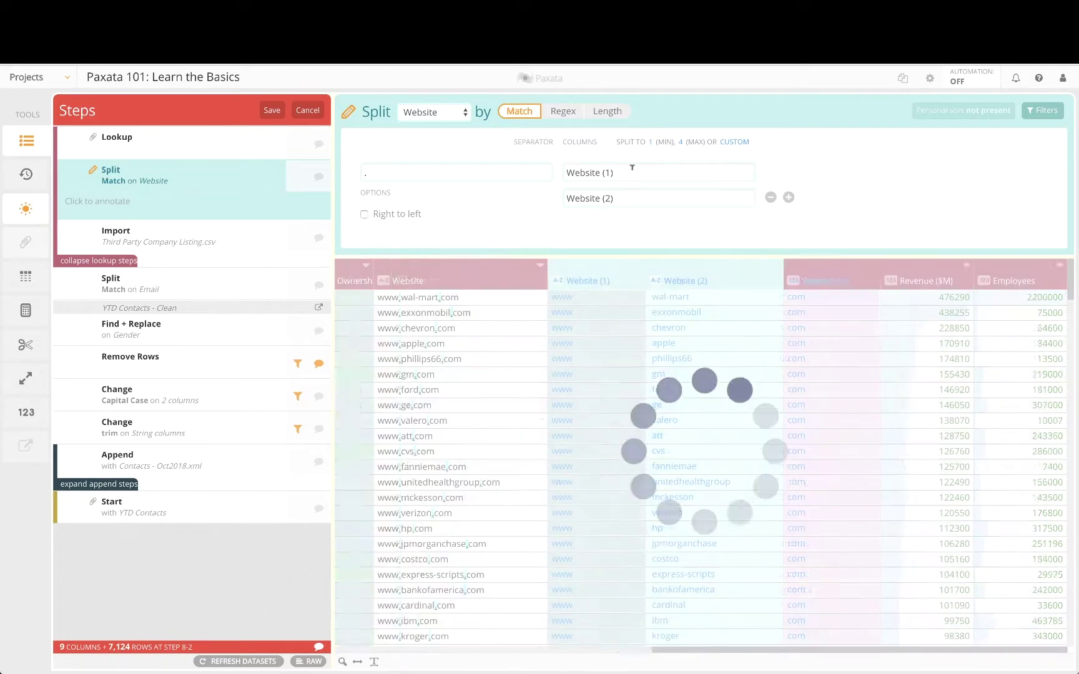
pyautogui.write('Sub')
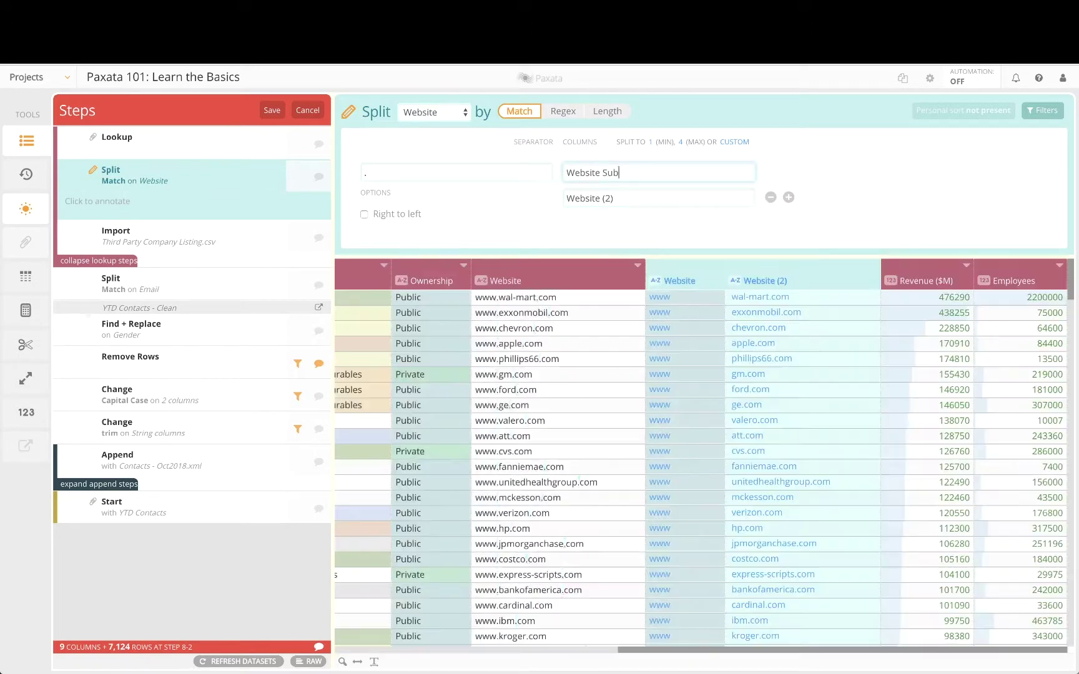
pyautogui.write('domain')
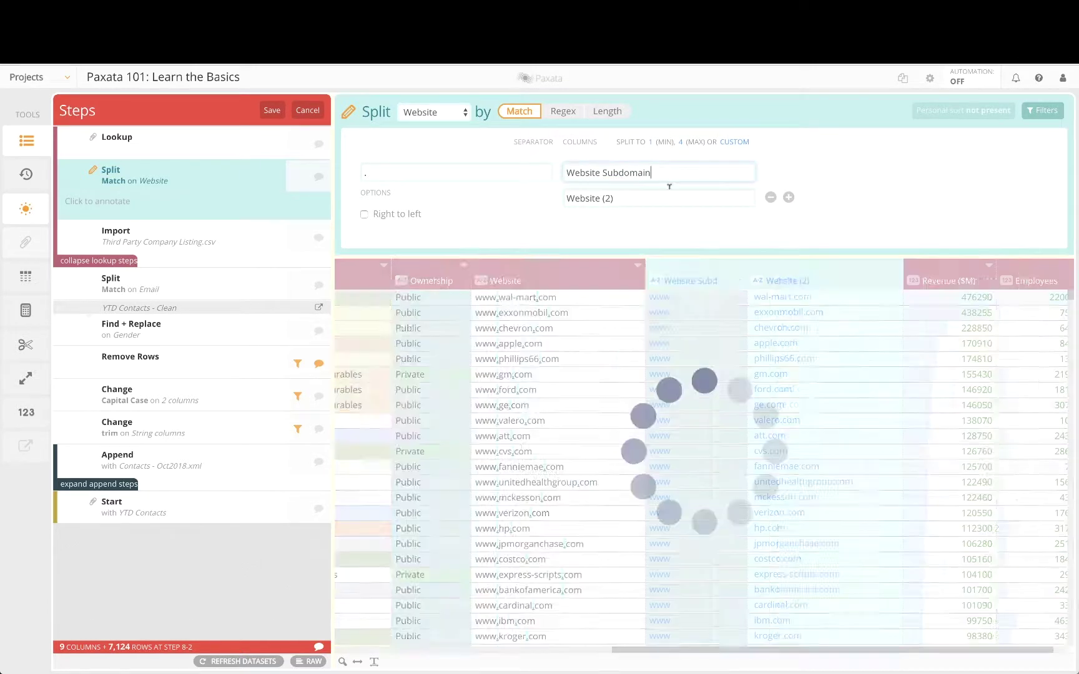
pyautogui.doubleClick(628, 198)
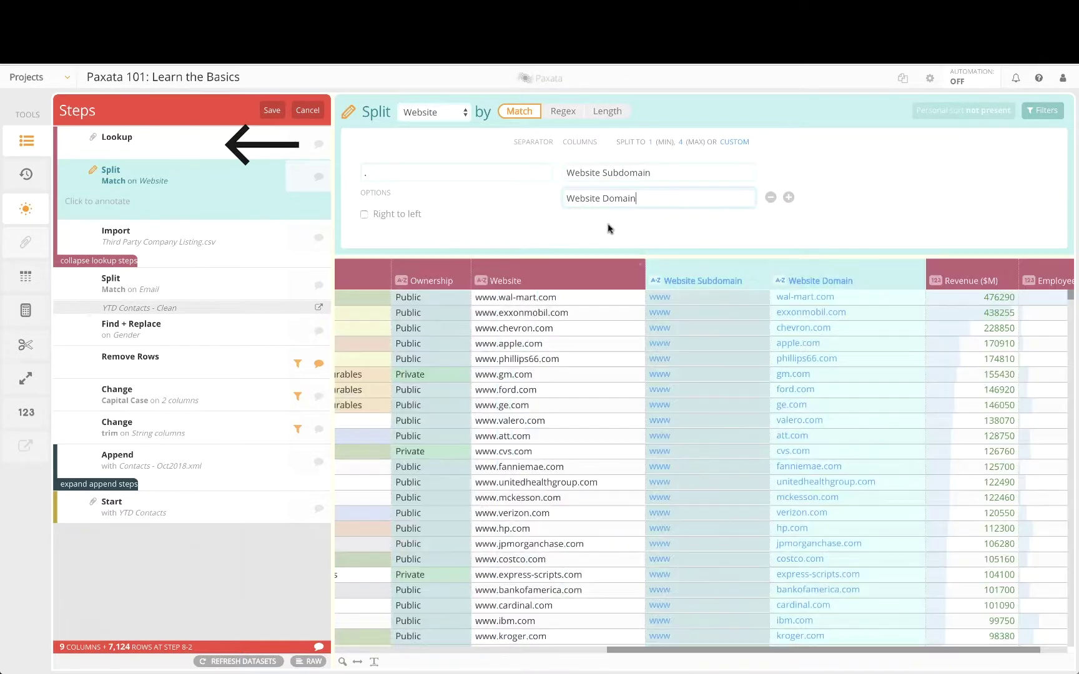
# - Rejoin the Lookup on Email Domain to Website Domain as an inner lookup and save it
pyautogui.click(234, 147)
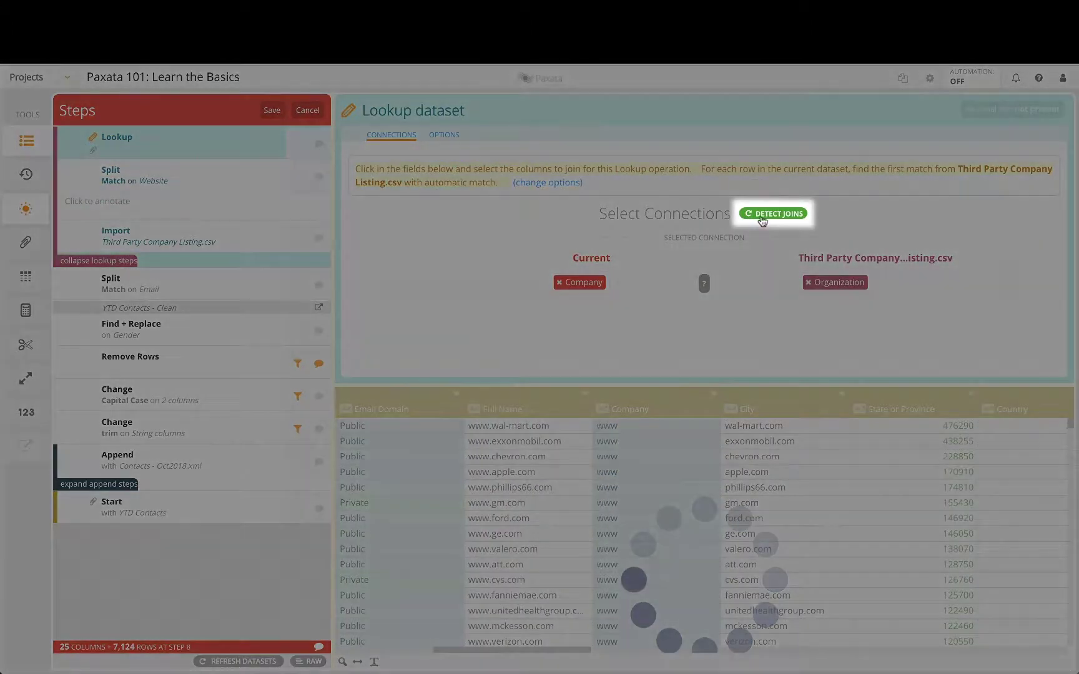
pyautogui.click(762, 215)
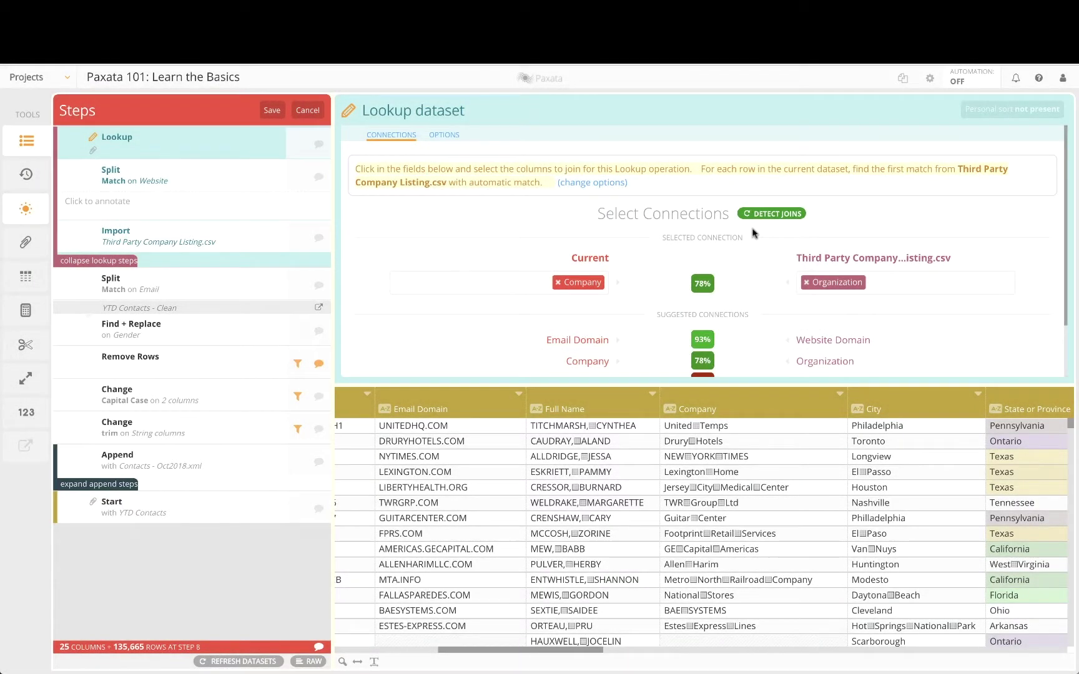
pyautogui.click(582, 344)
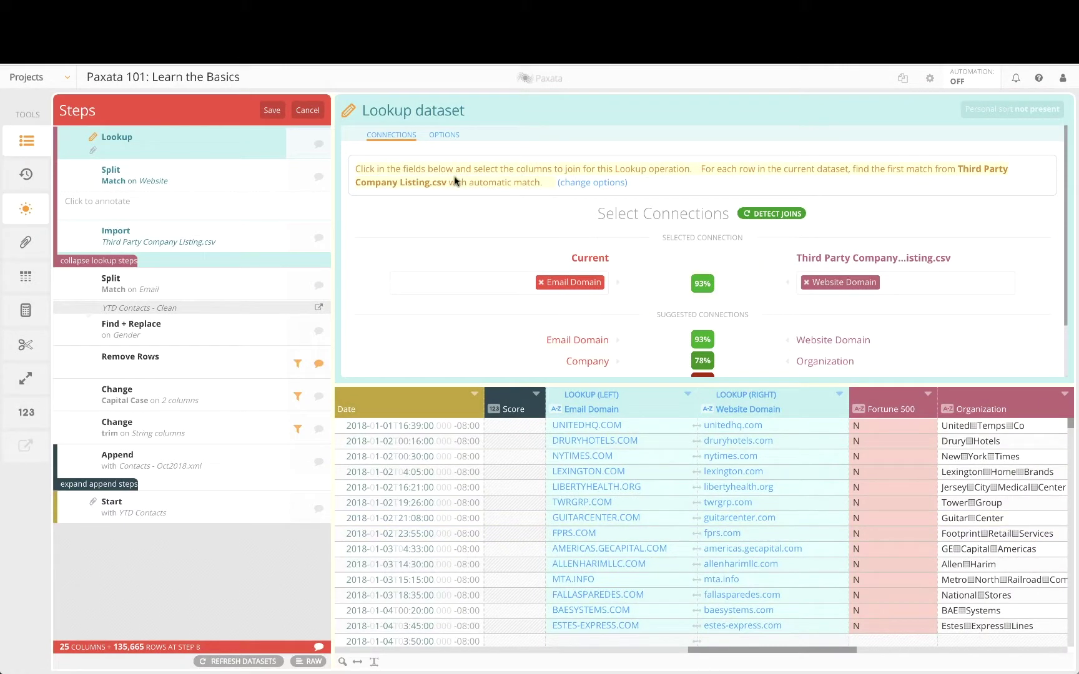
pyautogui.click(452, 136)
pyautogui.click(429, 263)
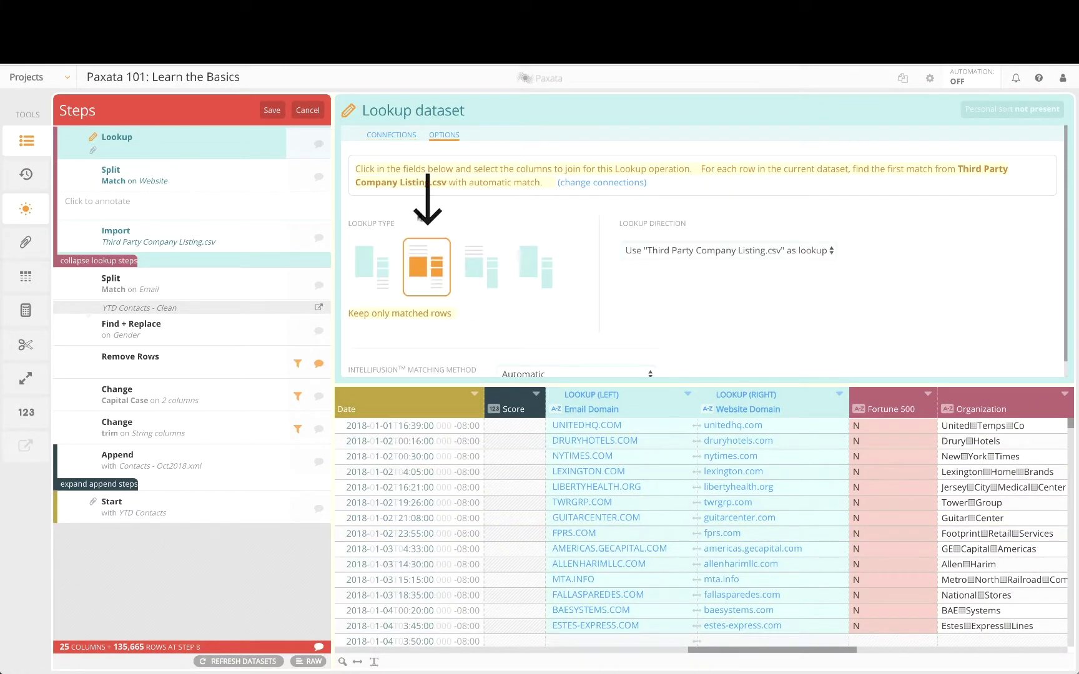
pyautogui.click(272, 112)
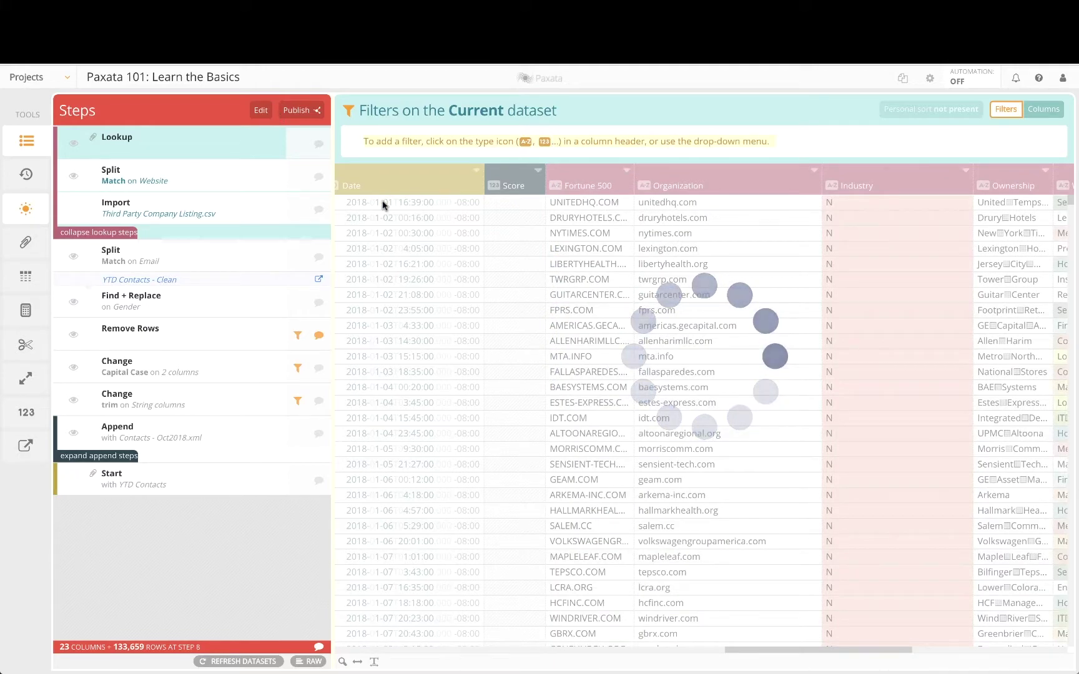
# - Create a lens named 'YTD Contacts - Clean and Enriched with Company' at the Lookup step
pyautogui.hscroll(-15, 387, 278)
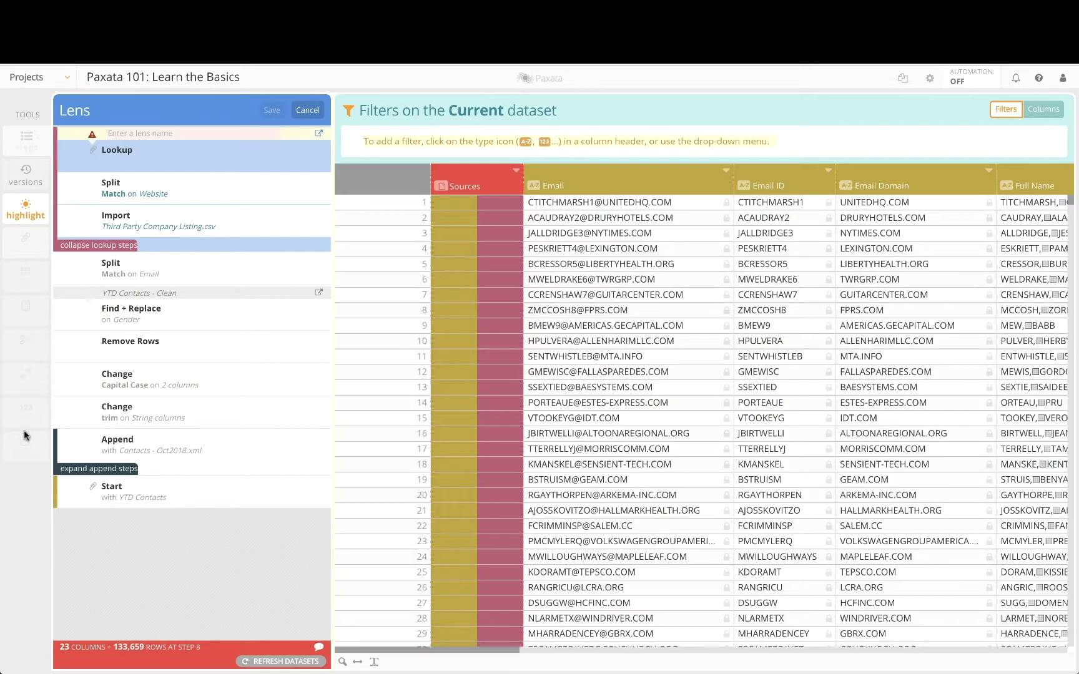
pyautogui.write('YTD')
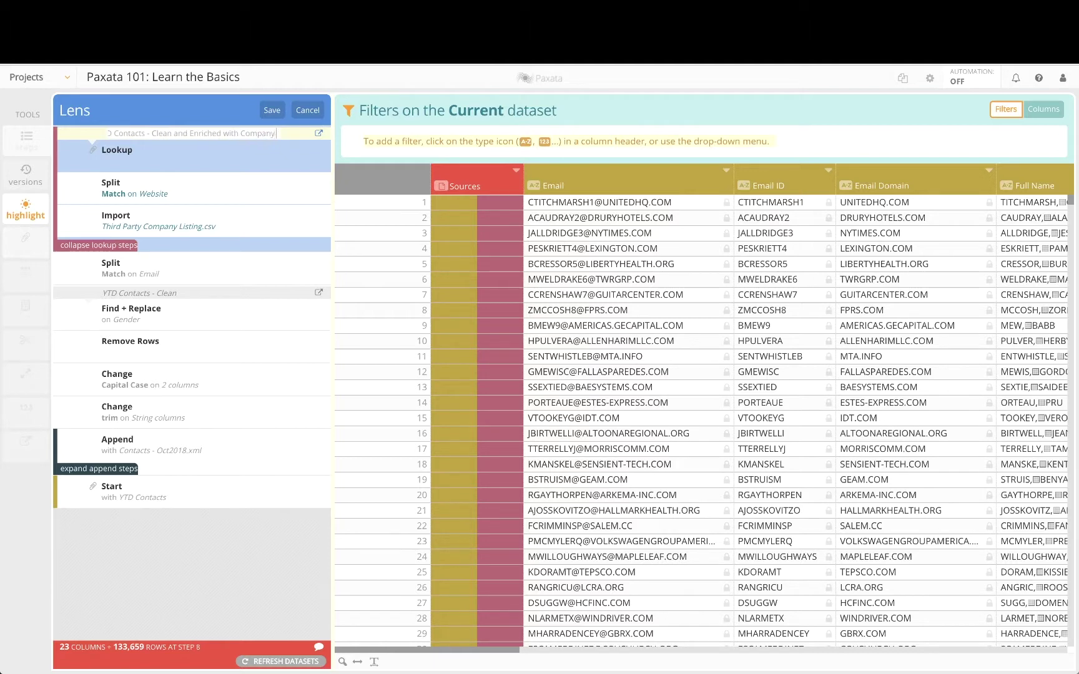
# - Save the lens, publish it as a dataset, and open its export page from the library
pyautogui.click(272, 110)
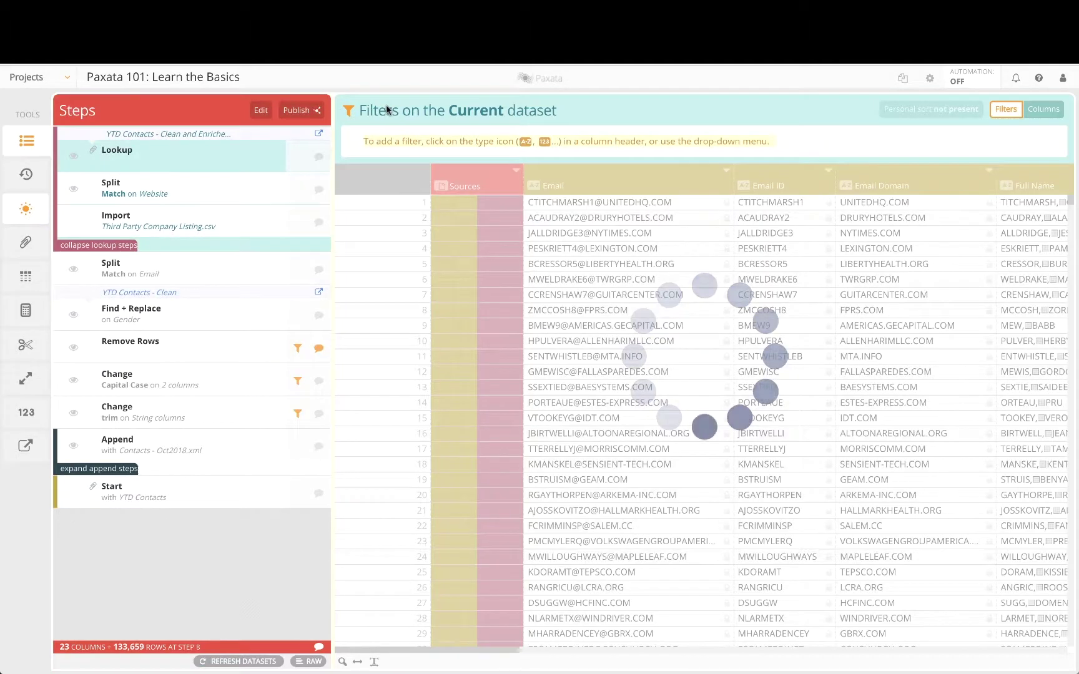
pyautogui.click(314, 134)
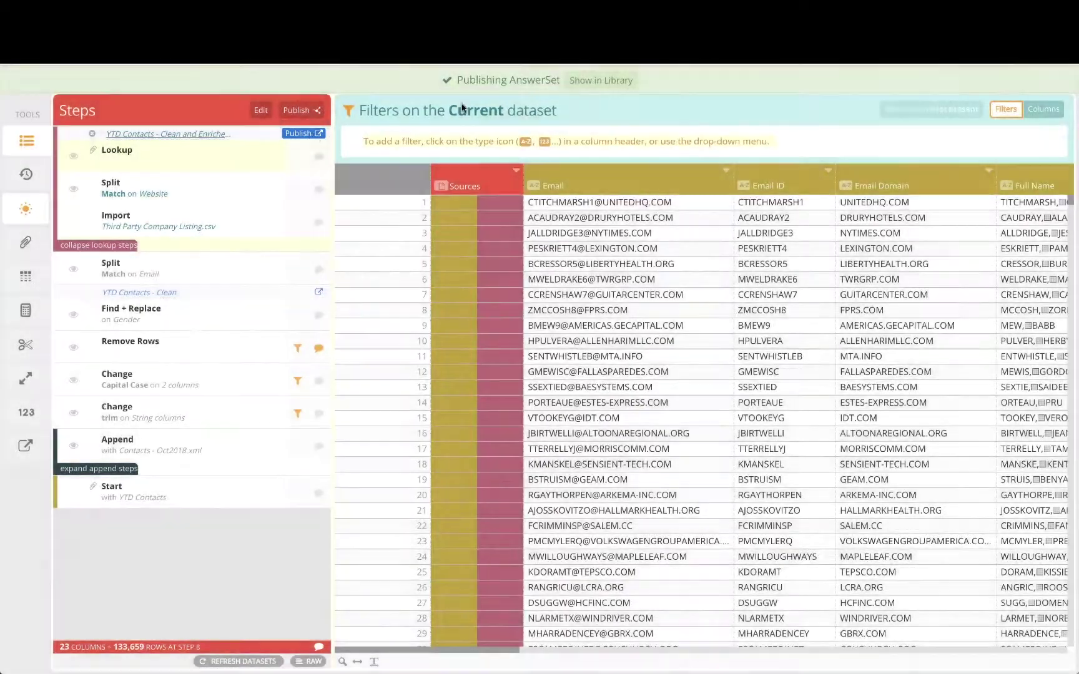
pyautogui.click(587, 80)
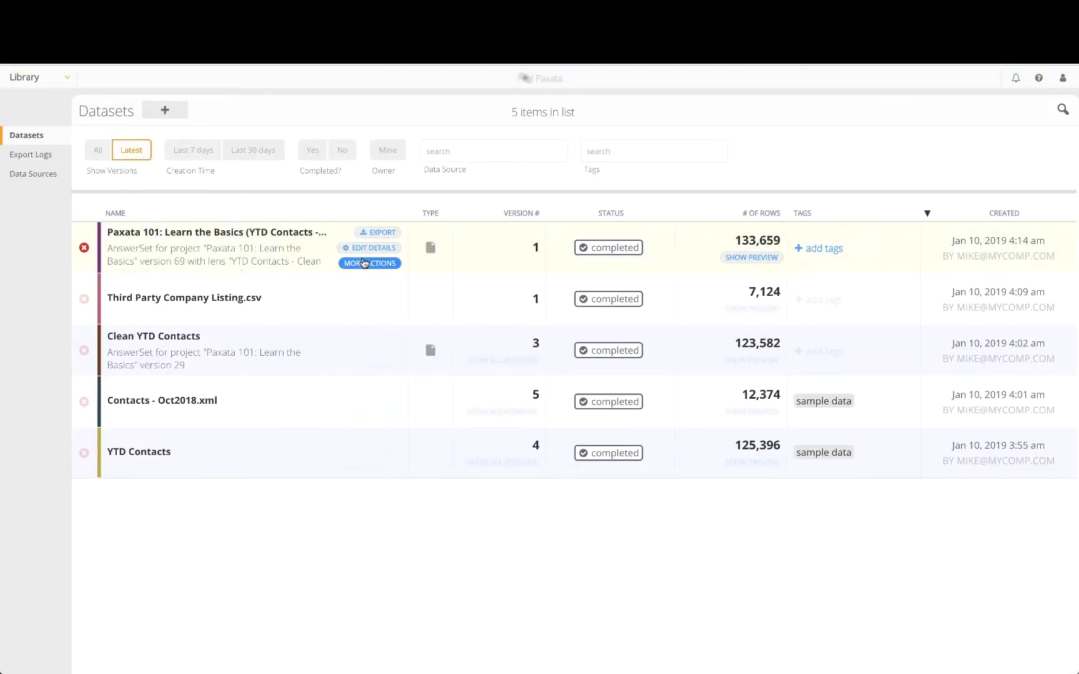
pyautogui.click(377, 233)
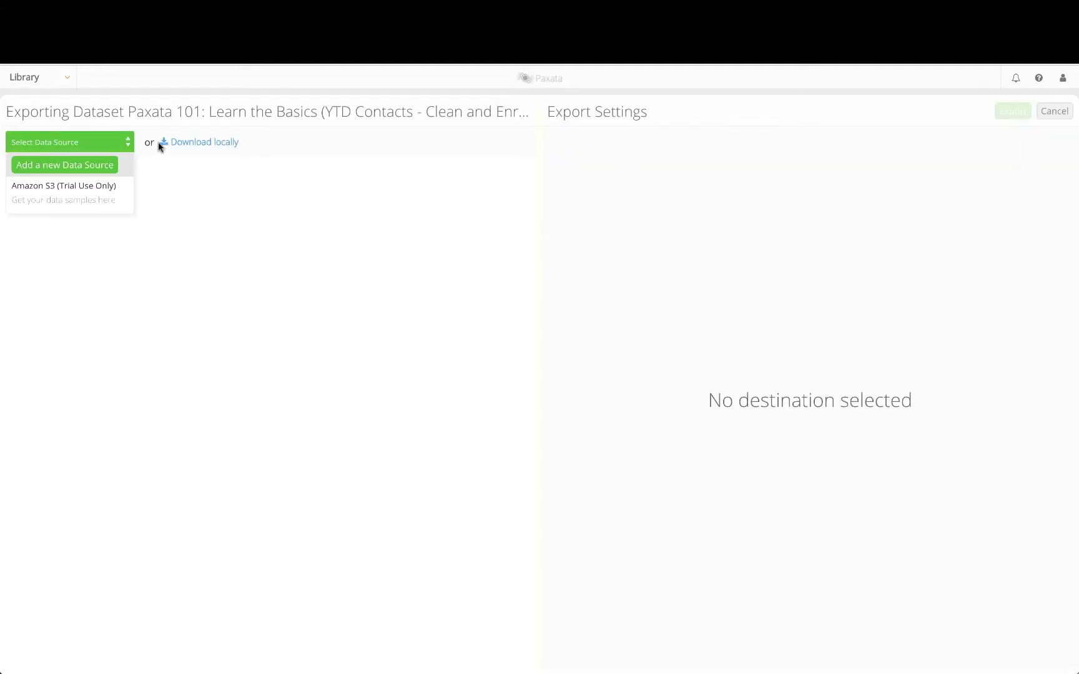